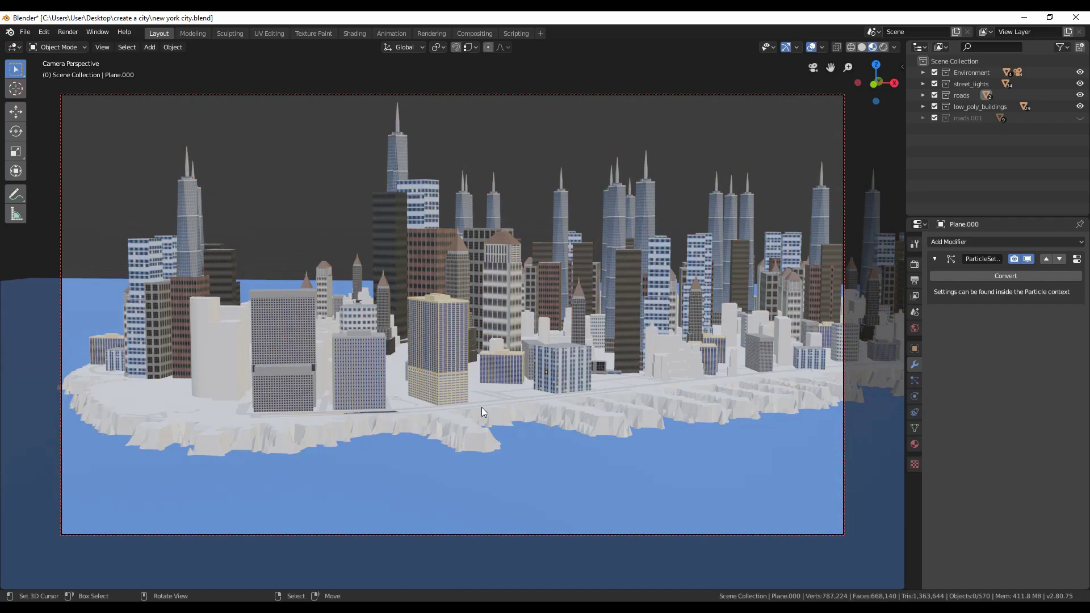
# Isolate the road network and the terrain Plane.010 by selecting both and hiding every other object
pyautogui.scroll(-5, 481, 407)
pyautogui.scroll(8, 448, 409)
pyautogui.moveTo(415, 411); pyautogui.dragTo(421, 359, button='middle')
pyautogui.scroll(3, 421, 360)
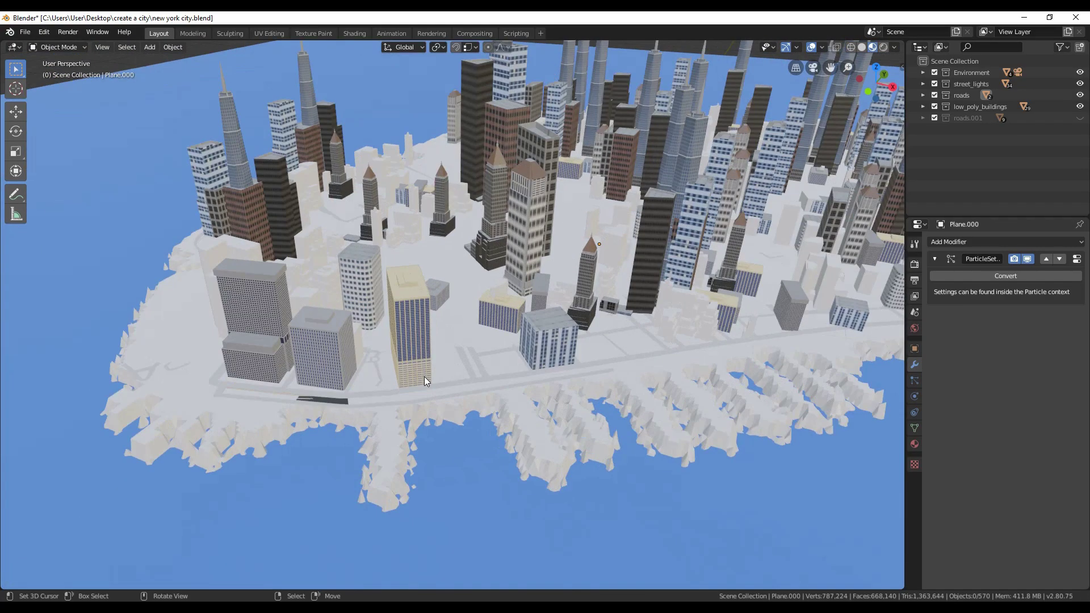
pyautogui.rightClick(424, 385)
pyautogui.keyDown('shift'); pyautogui.rightClick(401, 425); pyautogui.keyUp('shift')
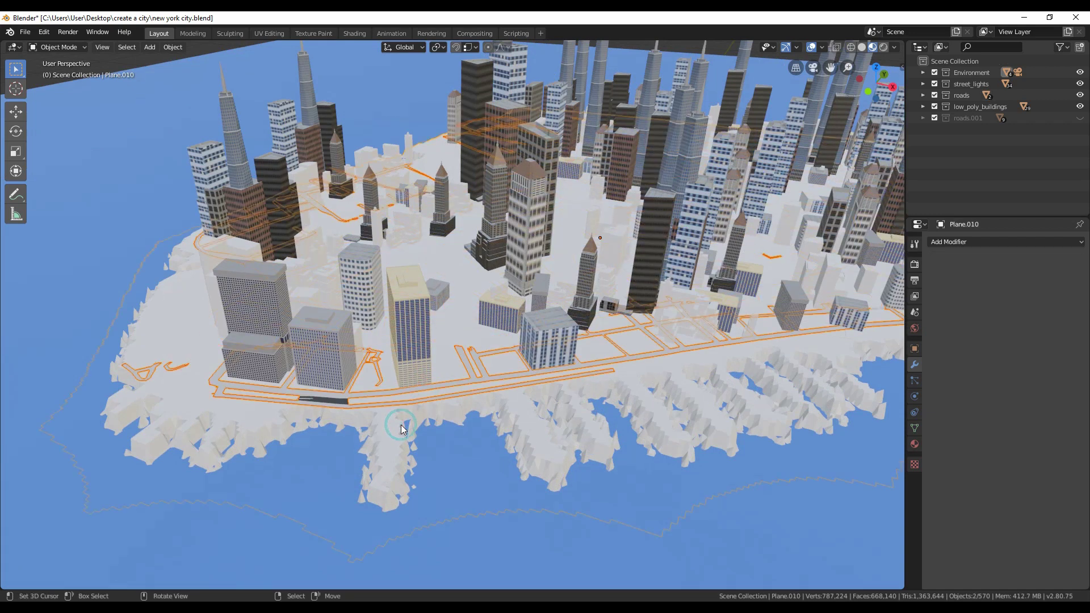
pyautogui.hotkey('ctrl', 'i')
pyautogui.press('h')
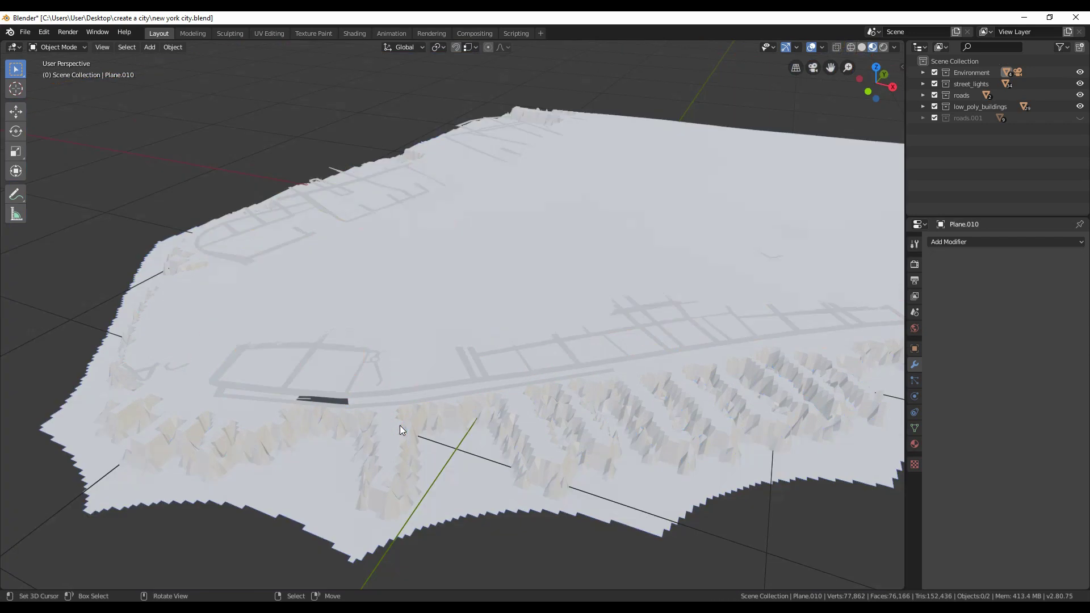
# Select the road network, hide it to examine the terrain underneath, and reveal it again
pyautogui.scroll(2, 400, 425)
pyautogui.moveTo(380, 406); pyautogui.dragTo(431, 411, button='middle')
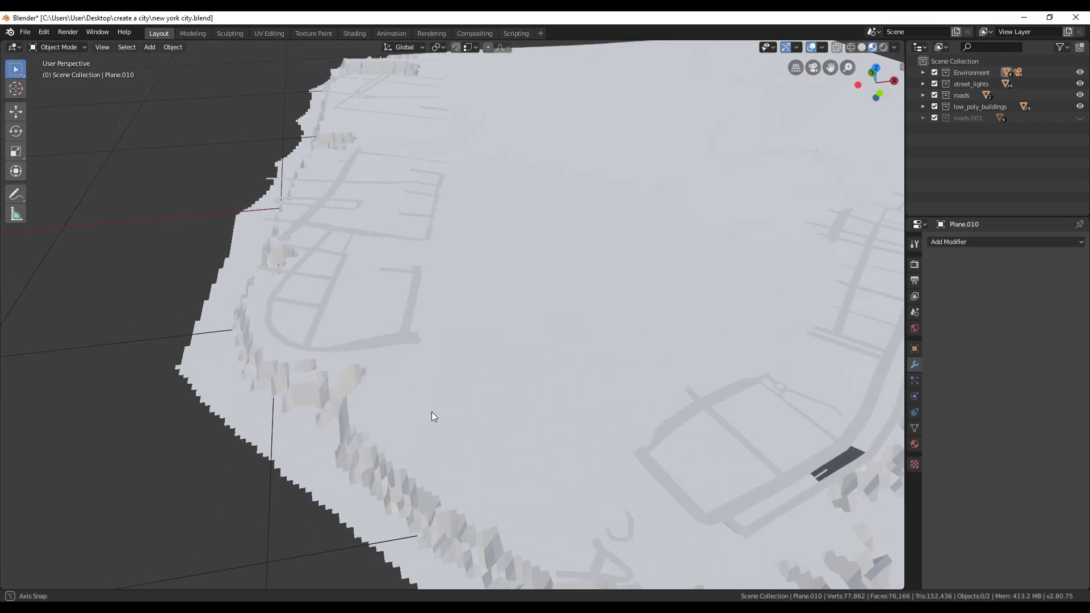
pyautogui.rightClick(379, 339)
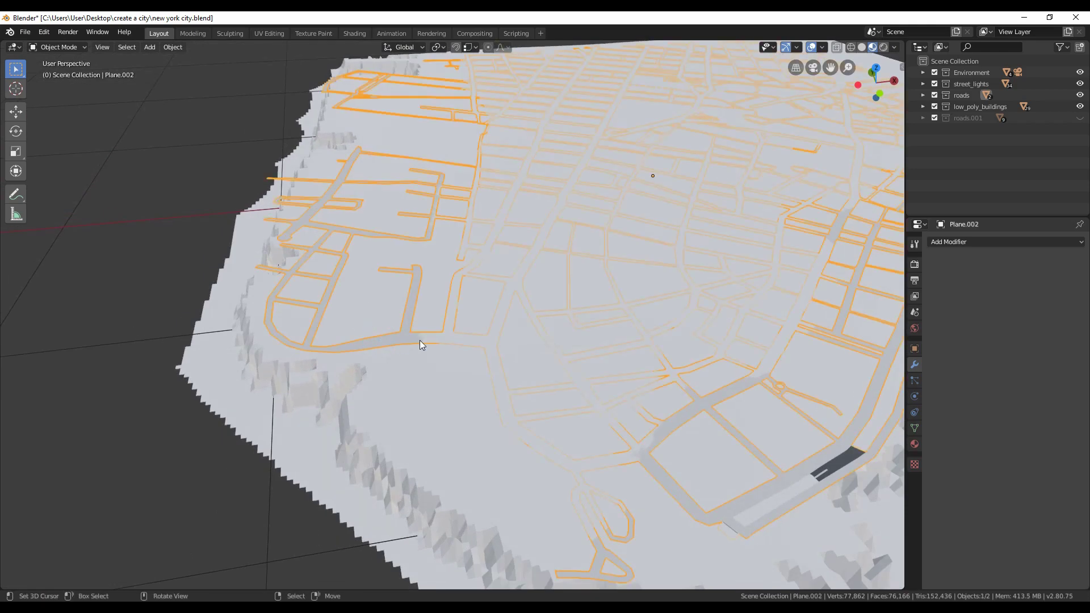
pyautogui.scroll(-3, 420, 339)
pyautogui.moveTo(530, 353); pyautogui.dragTo(465, 348, button='middle')
pyautogui.press('h')
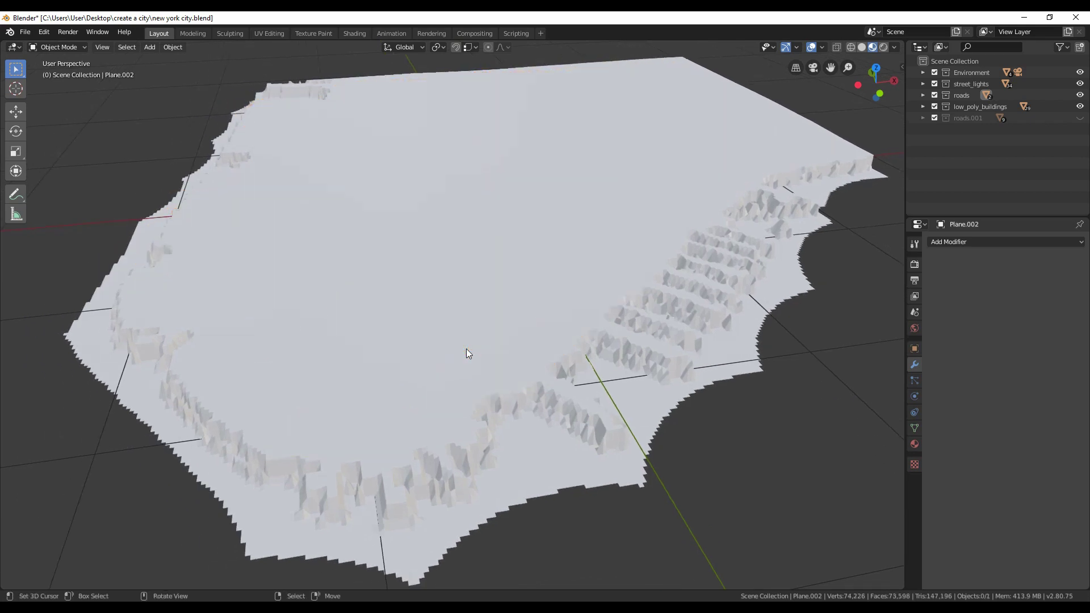
pyautogui.hotkey('alt', 'h')
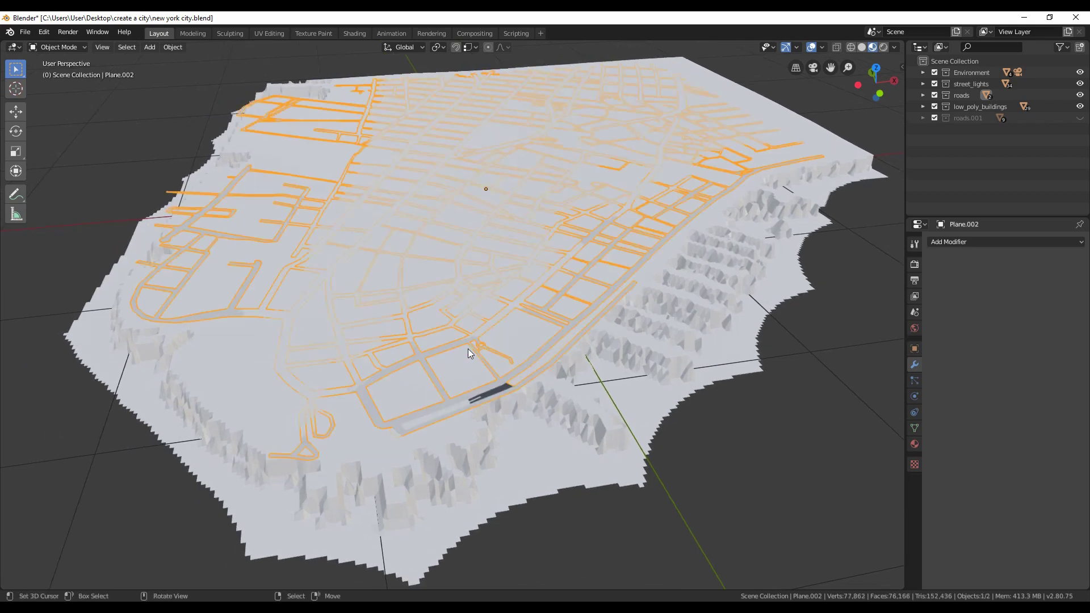
# Adjust the road network's height over the terrain along the Z axis
pyautogui.press('g')
pyautogui.press('z')
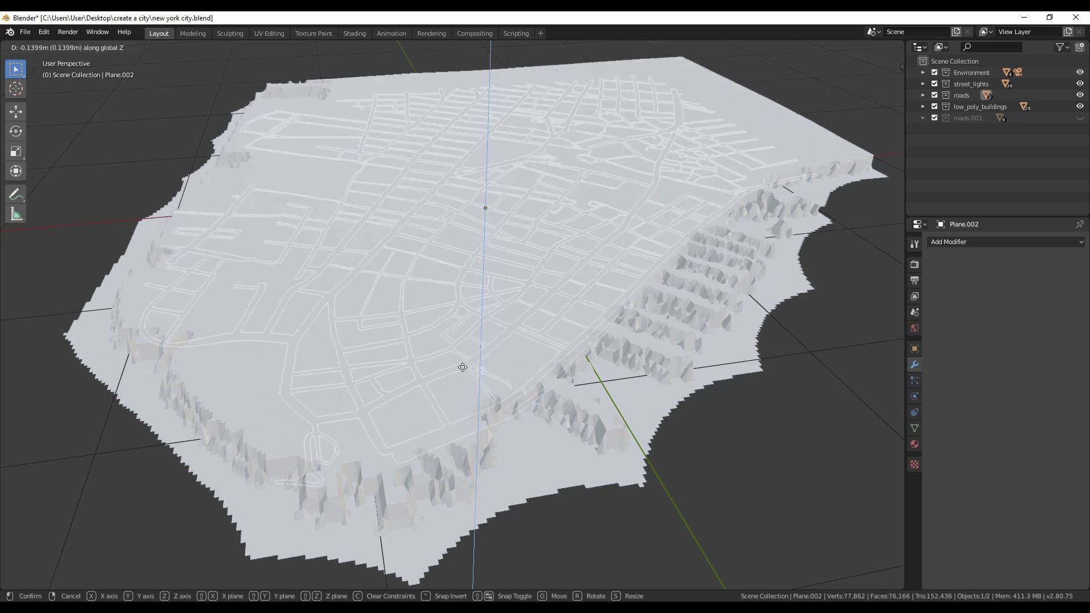
pyautogui.click(462, 345)
# Add a Shrinkwrap modifier to the road network with the terrain Plane.010 as its target
pyautogui.moveTo(456, 349); pyautogui.dragTo(434, 314, button='middle')
pyautogui.scroll(3, 433, 315)
pyautogui.click(975, 243)
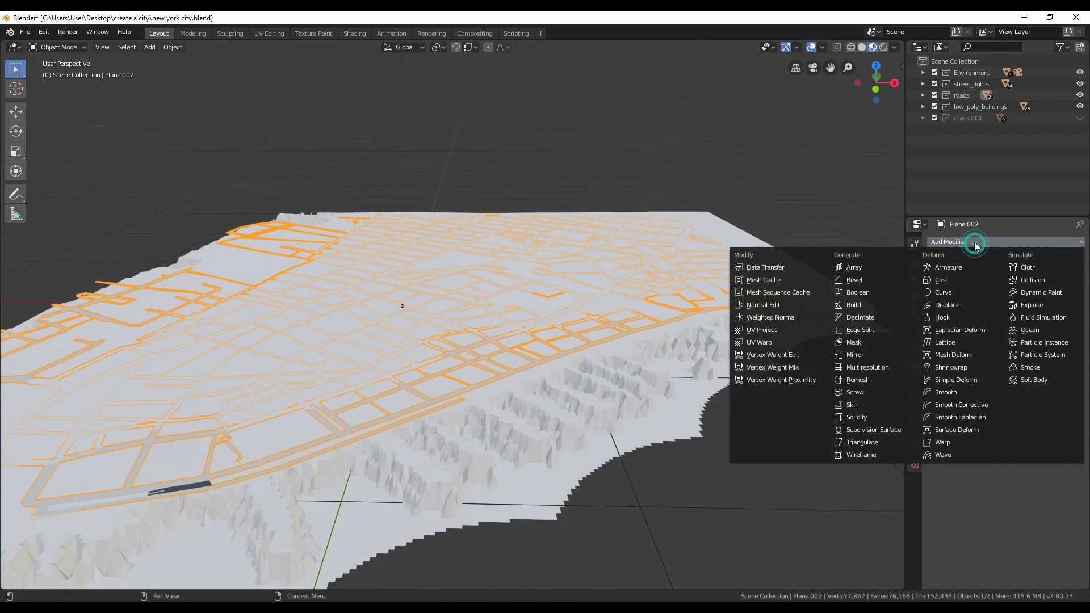
pyautogui.click(946, 368)
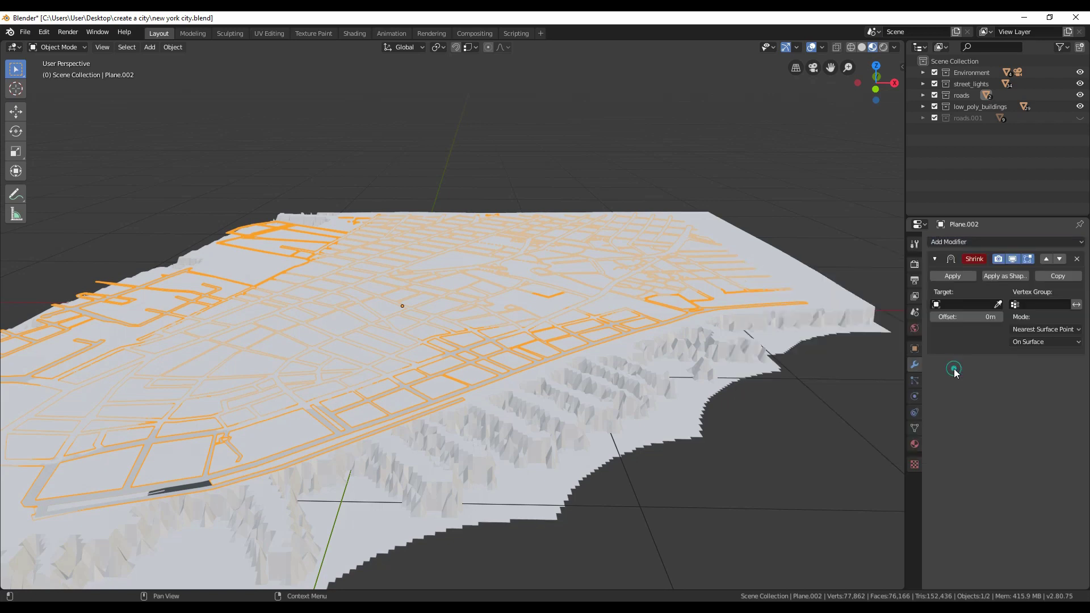
pyautogui.click(997, 304)
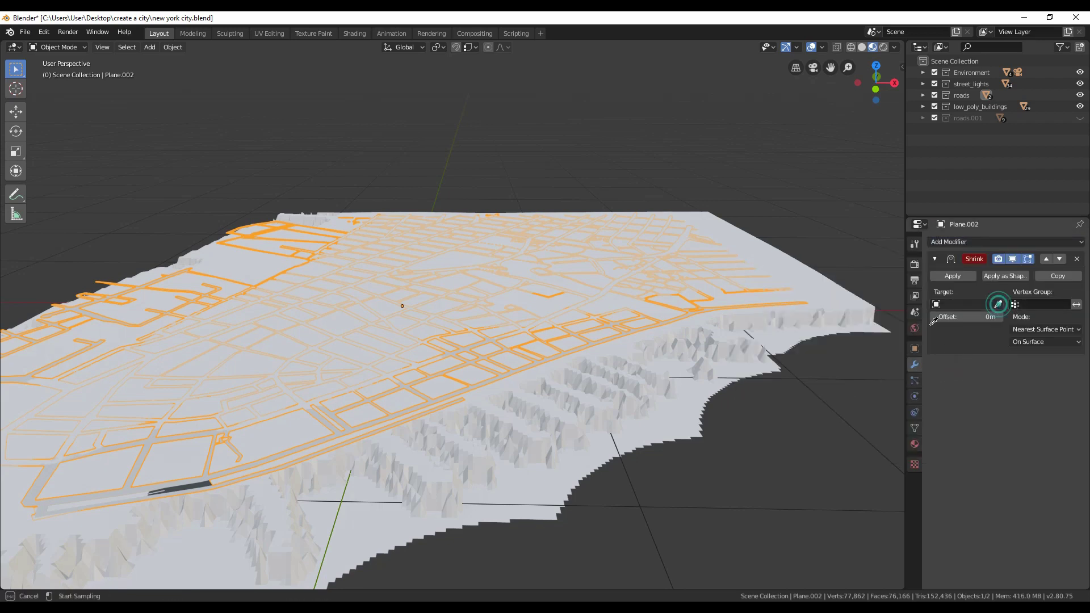
pyautogui.click(732, 354)
# Check up close how the roads follow the terrain, keeping the Shrinkwrap mode at Nearest Surface Point
pyautogui.keyDown('shift'); pyautogui.moveTo(591, 372); pyautogui.dragTo(740, 334, button='middle'); pyautogui.keyUp('shift')
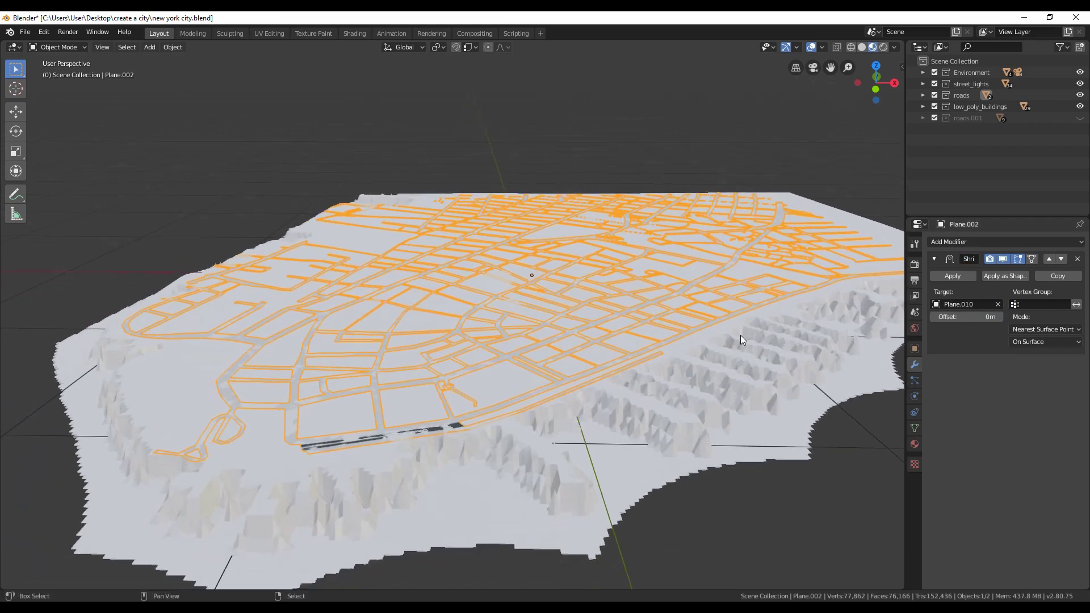
pyautogui.scroll(4, 740, 335)
pyautogui.keyDown('shift'); pyautogui.moveTo(603, 471); pyautogui.dragTo(553, 355, button='middle'); pyautogui.keyUp('shift')
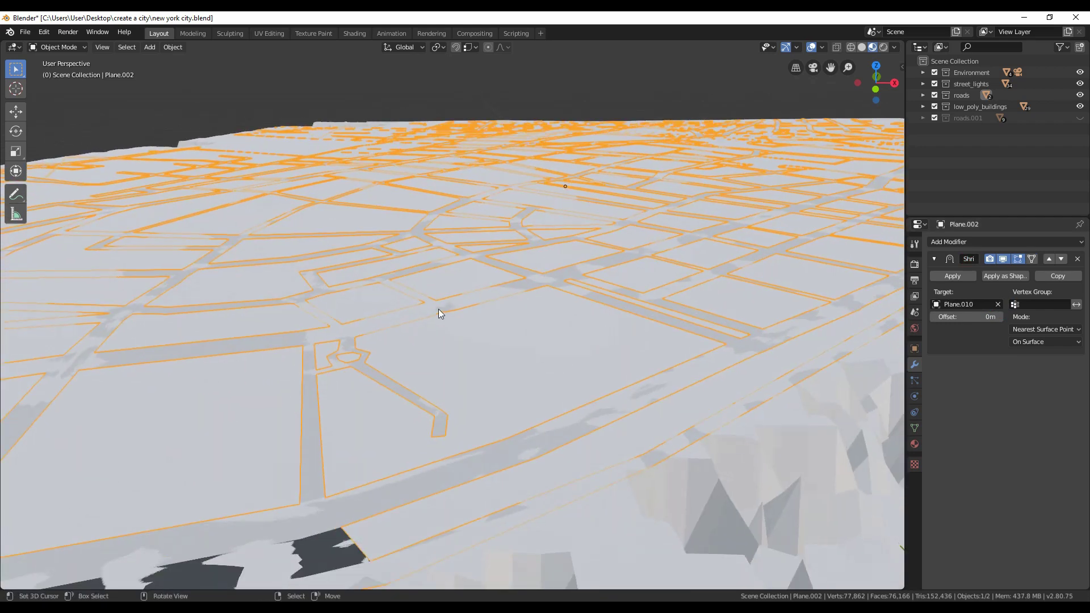
pyautogui.keyDown('shift'); pyautogui.moveTo(438, 309); pyautogui.dragTo(718, 367, button='middle'); pyautogui.keyUp('shift')
pyautogui.click(1037, 330)
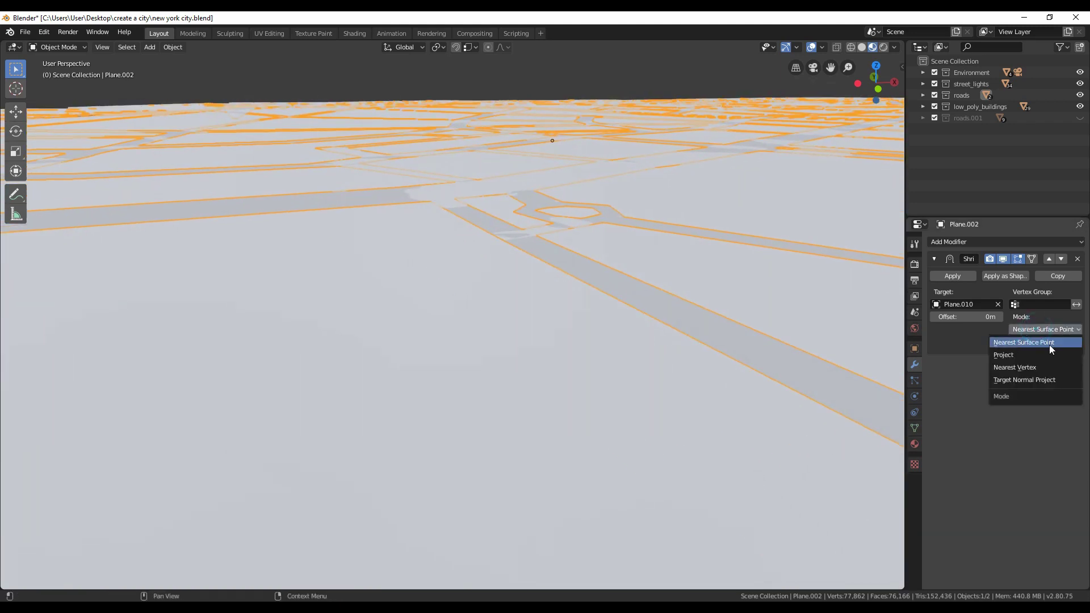
pyautogui.click(1032, 343)
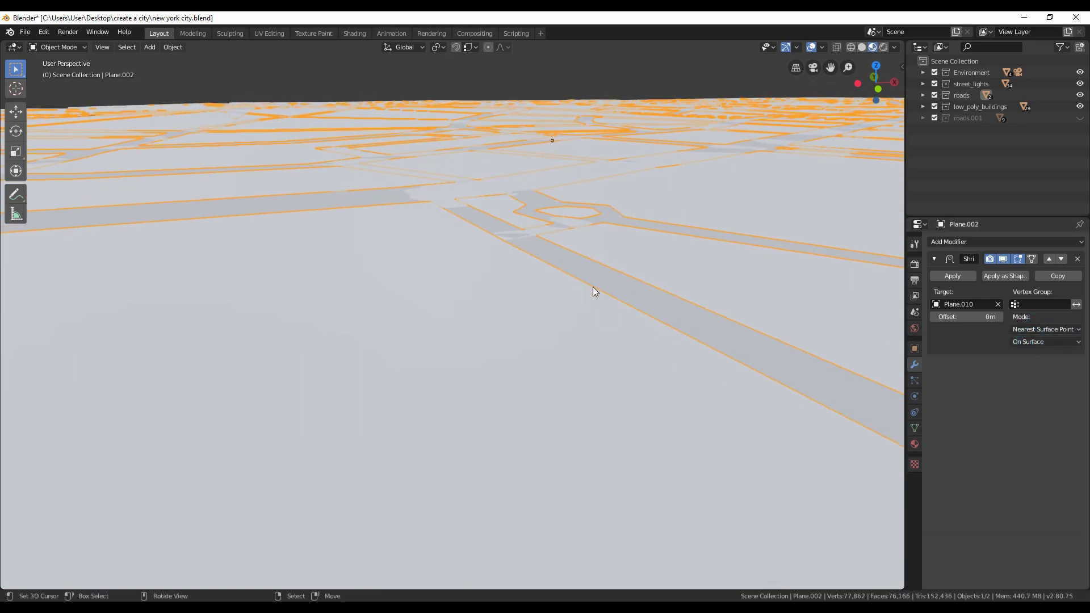
# Try to lift the roads off the terrain by moving them along Z and adjusting the Shrinkwrap offset
pyautogui.press('g')
pyautogui.press('z')
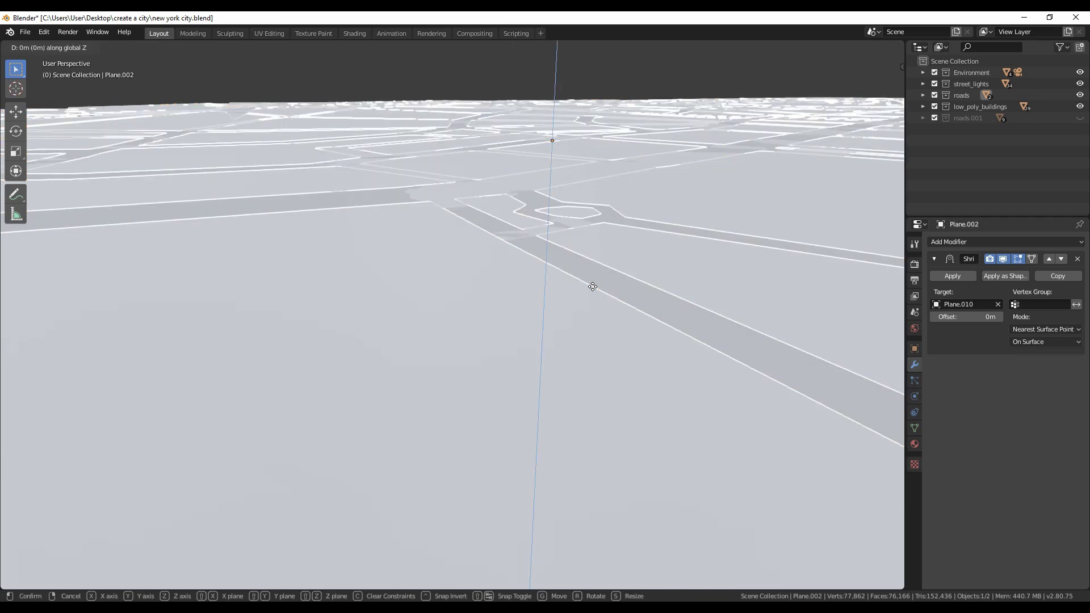
pyautogui.click(591, 234)
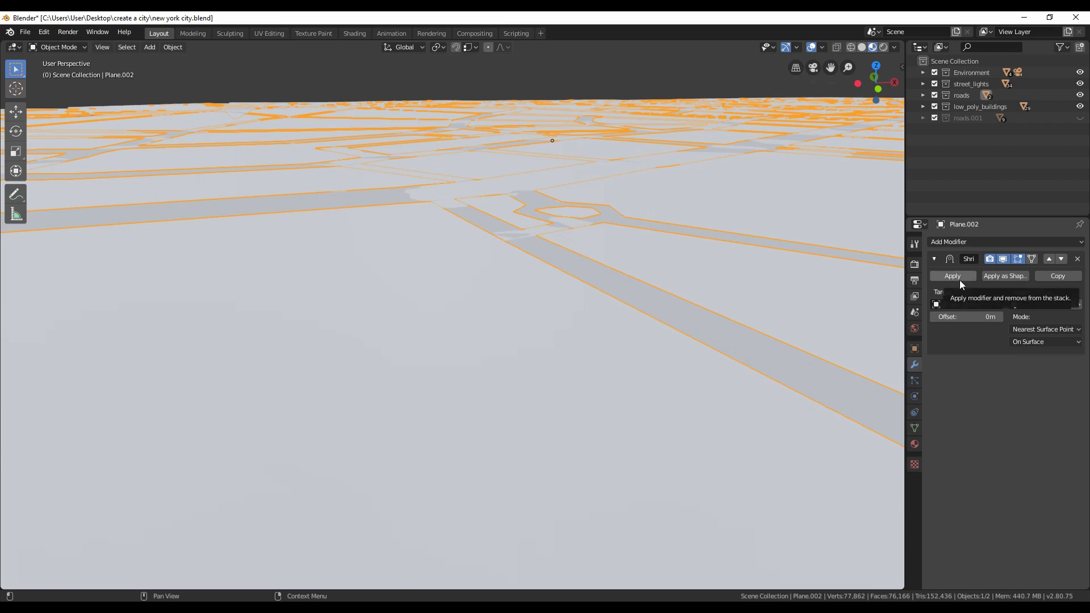
pyautogui.click(983, 317)
pyautogui.moveTo(983, 316); pyautogui.dragTo(976, 317)
pyautogui.moveTo(976, 317); pyautogui.dragTo(988, 316)
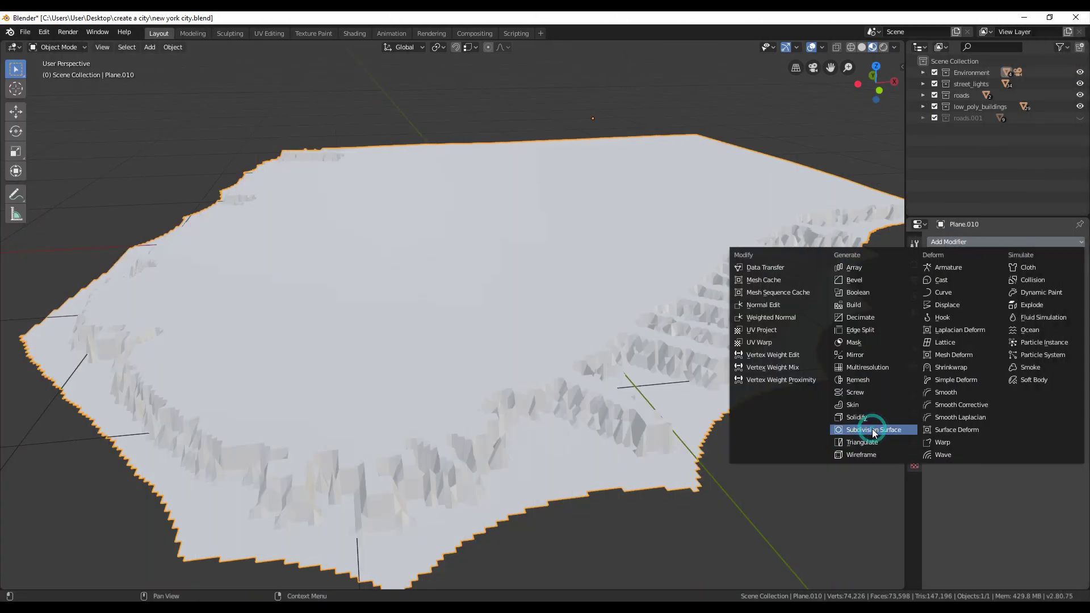
# Add a Subdivision Surface modifier to the terrain Plane.010, set its viewport subdivisions to 2, and apply it
pyautogui.click(871, 428)
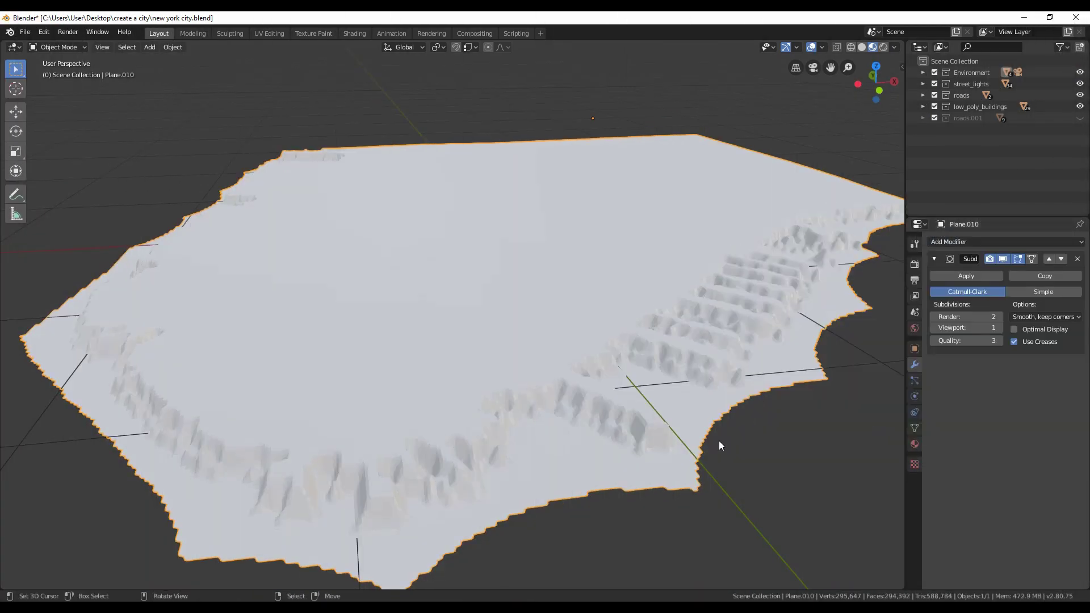
pyautogui.click(996, 327)
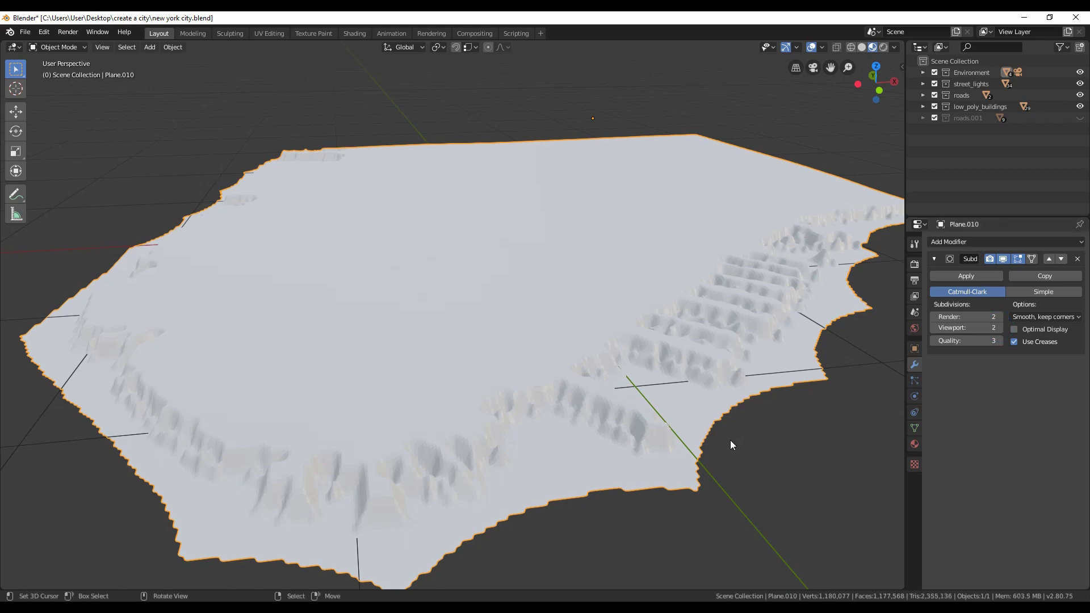
pyautogui.scroll(5, 729, 440)
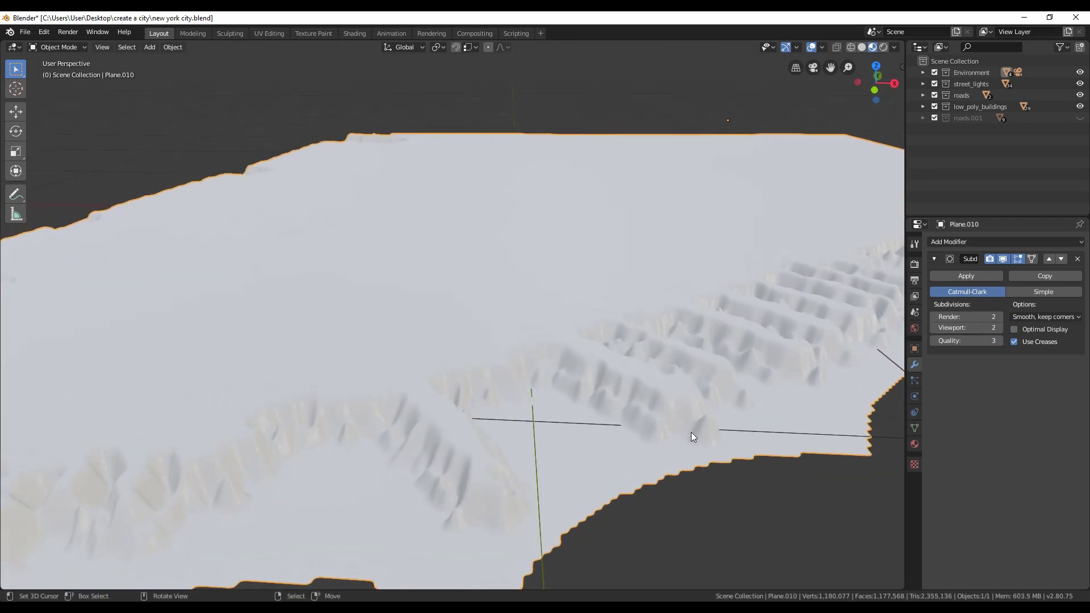
pyautogui.click(976, 278)
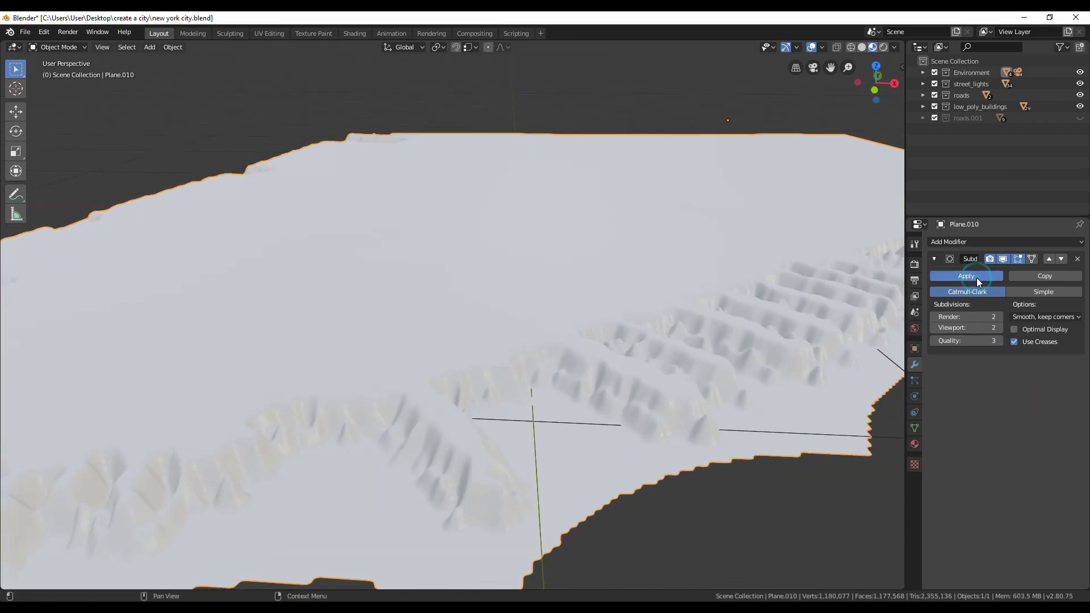
# Find the Shade Smooth operator through the operator search, run it on the terrain, and check the cliffs up close
pyautogui.rightClick(695, 332)
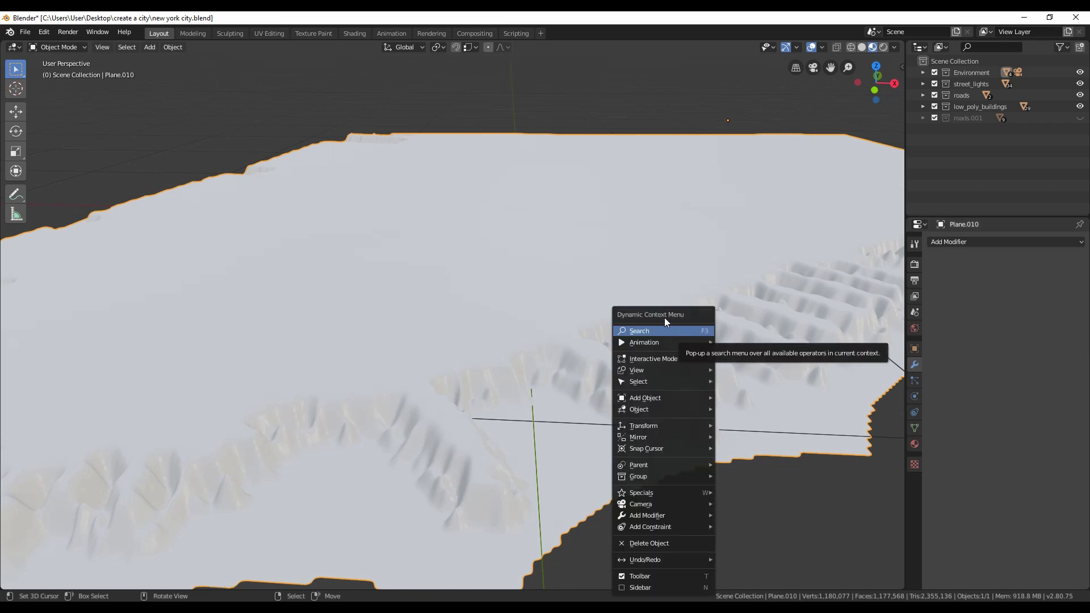
pyautogui.click(649, 331)
pyautogui.write('smoo')
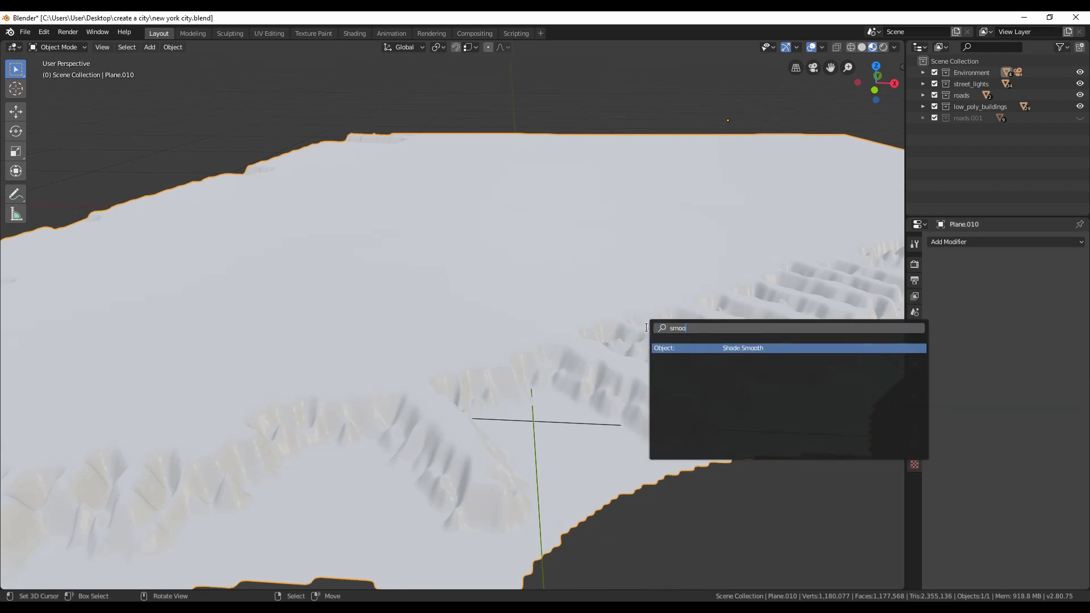
pyautogui.press('Return')
pyautogui.scroll(-4, 562, 408)
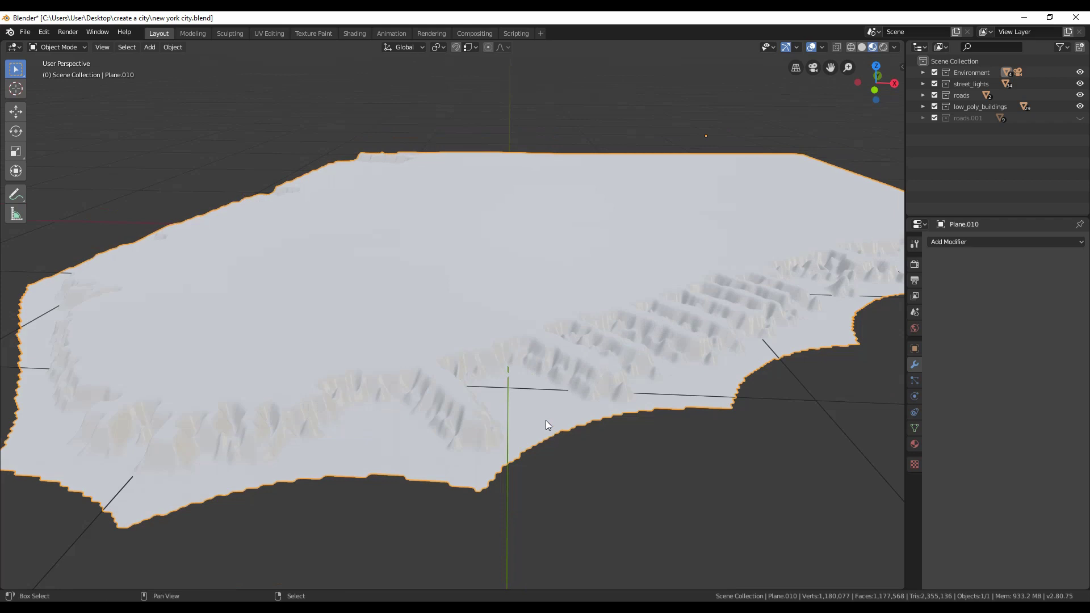
pyautogui.scroll(8, 556, 400)
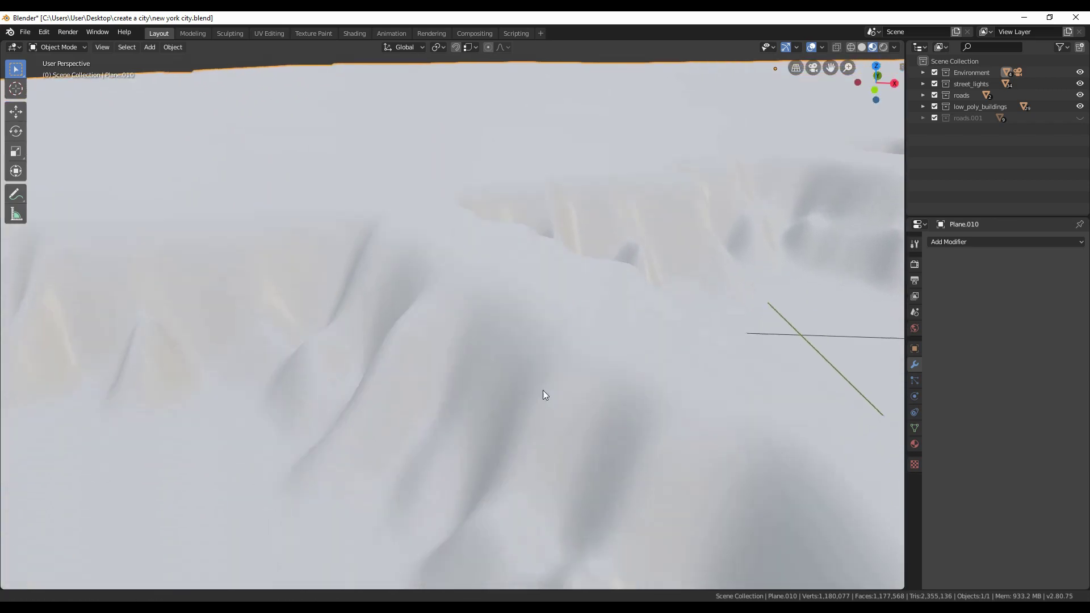
pyautogui.scroll(-6, 535, 386)
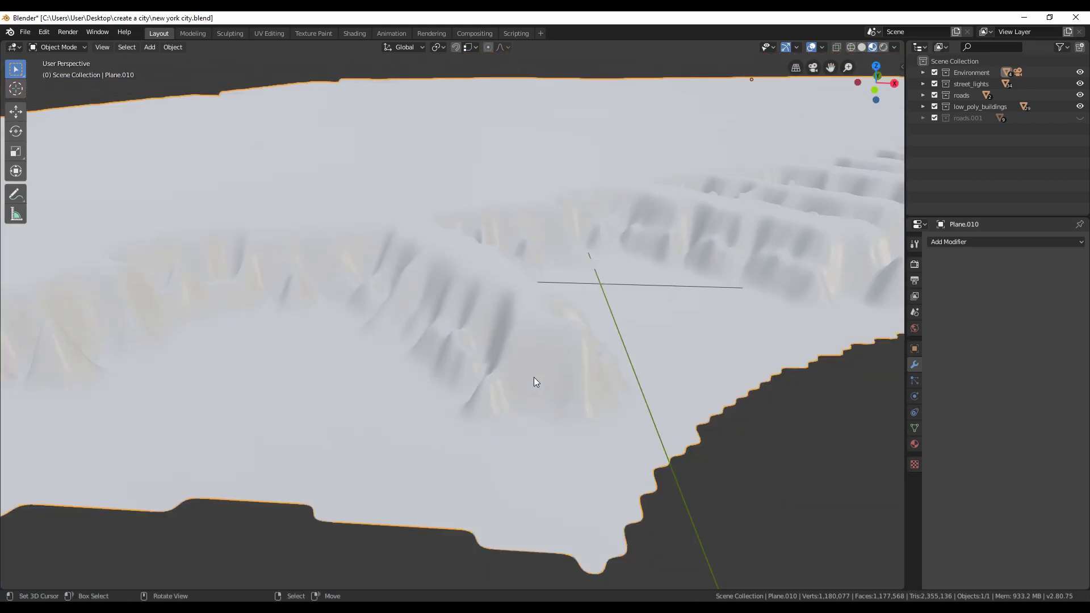
pyautogui.scroll(2, 537, 385)
pyautogui.scroll(-1, 538, 386)
pyautogui.scroll(-2, 538, 386)
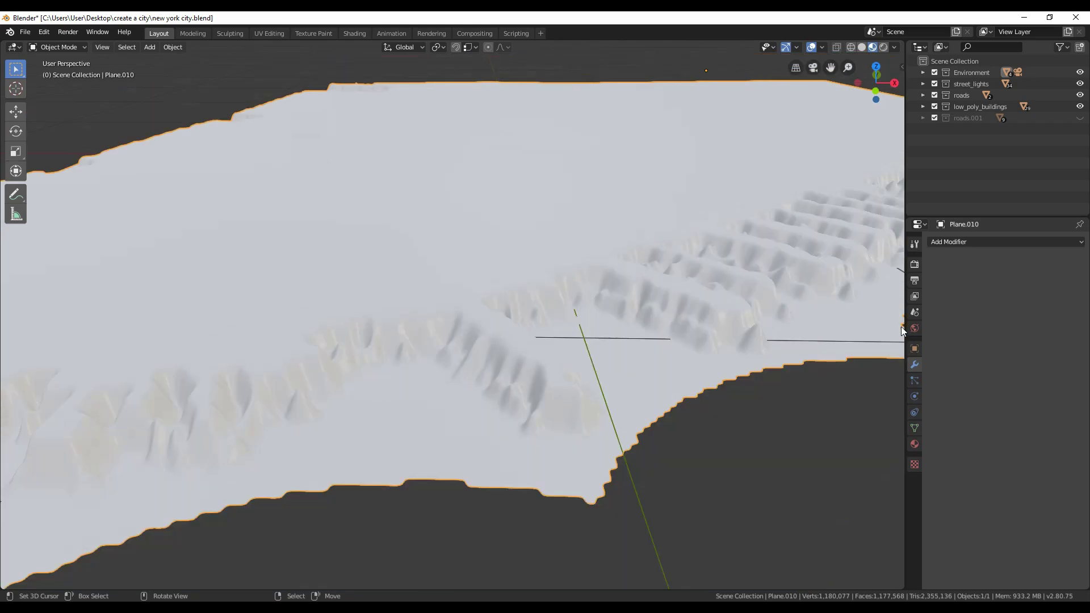
# Add a Decimate modifier to the terrain with a collapse ratio of 0.1 and apply it
pyautogui.click(953, 244)
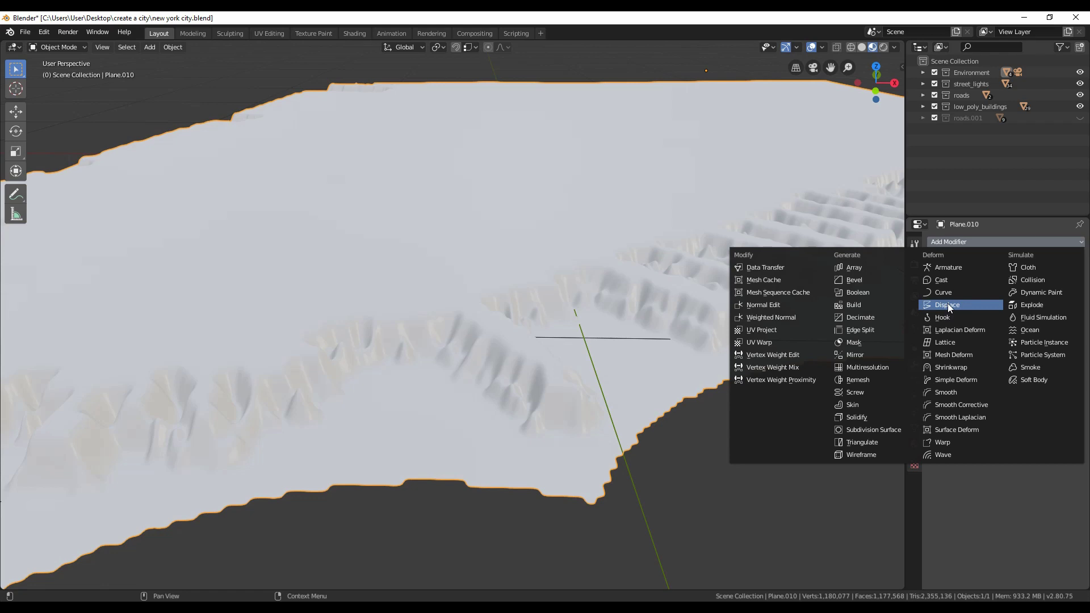
pyautogui.click(878, 319)
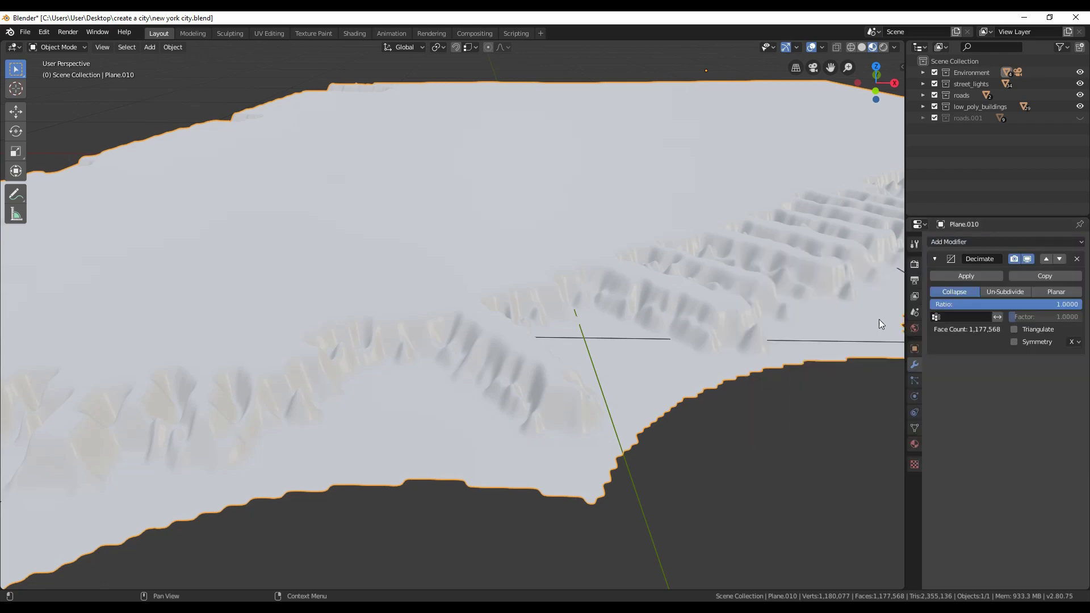
pyautogui.scroll(5, 564, 305)
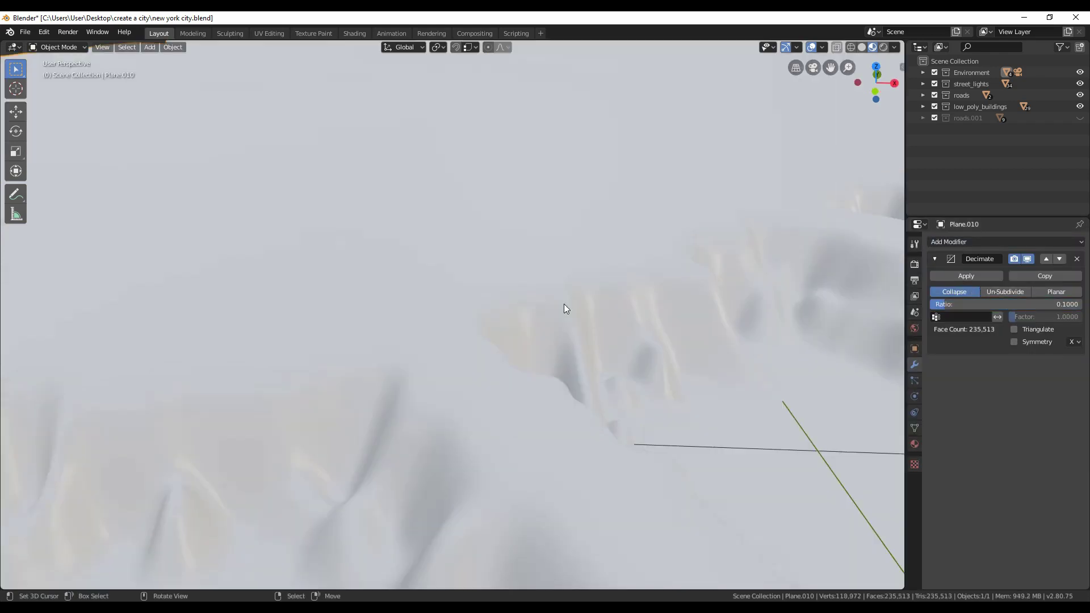
pyautogui.click(967, 278)
# In Edit Mode, circle-select the flat outer faces below the cliffs along the terrain's near shoreline
pyautogui.scroll(-8, 655, 386)
pyautogui.moveTo(656, 386); pyautogui.dragTo(593, 326, button='middle')
pyautogui.press('Tab')
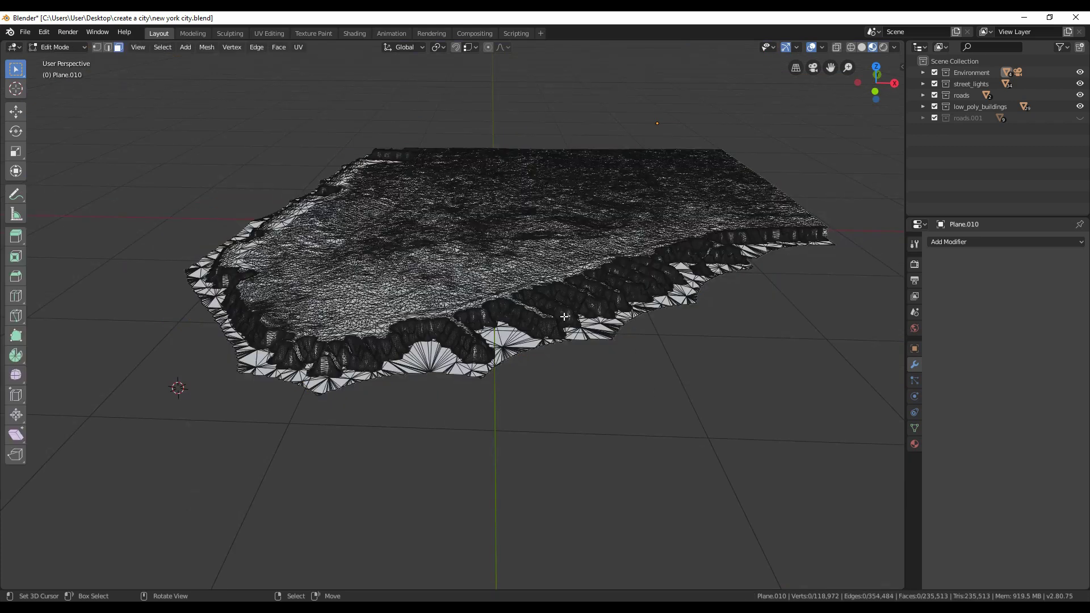
pyautogui.scroll(6, 556, 315)
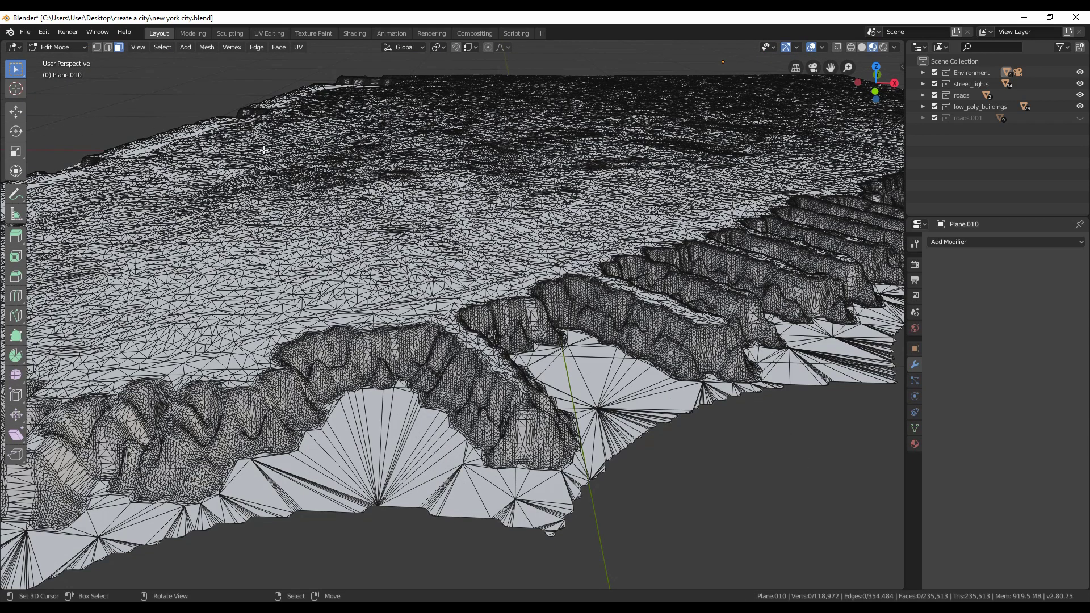
pyautogui.press('c')
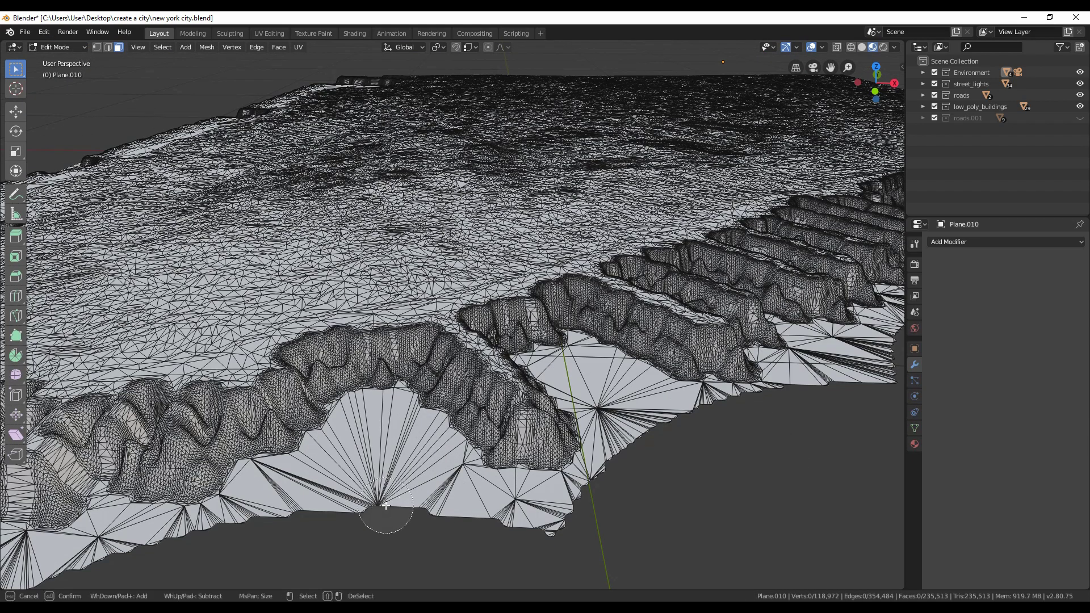
pyautogui.moveTo(381, 510)
pyautogui.mouseDown()
pyautogui.moveTo(119, 543)
pyautogui.moveTo(111, 562)
pyautogui.moveTo(460, 518)
pyautogui.moveTo(511, 521)
pyautogui.moveTo(536, 536)
pyautogui.moveTo(469, 525)
pyautogui.moveTo(474, 460)
pyautogui.moveTo(544, 538)
pyautogui.moveTo(641, 441)
pyautogui.moveTo(616, 417)
pyautogui.moveTo(696, 426)
pyautogui.moveTo(826, 387)
pyautogui.mouseUp()
# From the top view, circle-select the flat outer faces along the terrain's southeastern shoreline up to its straight eastern edge
pyautogui.press('KP_7')
pyautogui.moveTo(267, 329)
pyautogui.mouseDown()
pyautogui.moveTo(312, 287)
pyautogui.moveTo(545, 267)
pyautogui.moveTo(668, 163)
pyautogui.moveTo(789, 122)
pyautogui.mouseUp()
pyautogui.scroll(-3, 708, 208)
pyautogui.keyDown('shift'); pyautogui.moveTo(709, 208); pyautogui.dragTo(603, 299, button='middle'); pyautogui.keyUp('shift')
pyautogui.scroll(5, 492, 388)
pyautogui.press('c')
pyautogui.moveTo(454, 417)
pyautogui.mouseDown()
pyautogui.moveTo(576, 280)
pyautogui.moveTo(474, 138)
pyautogui.moveTo(556, 159)
pyautogui.mouseUp()
pyautogui.scroll(-6, 596, 177)
pyautogui.keyDown('shift'); pyautogui.moveTo(637, 195); pyautogui.dragTo(470, 327, button='middle'); pyautogui.keyUp('shift')
pyautogui.scroll(4, 448, 346)
pyautogui.press('c')
pyautogui.moveTo(346, 411); pyautogui.dragTo(662, 275)
pyautogui.scroll(-6, 624, 315)
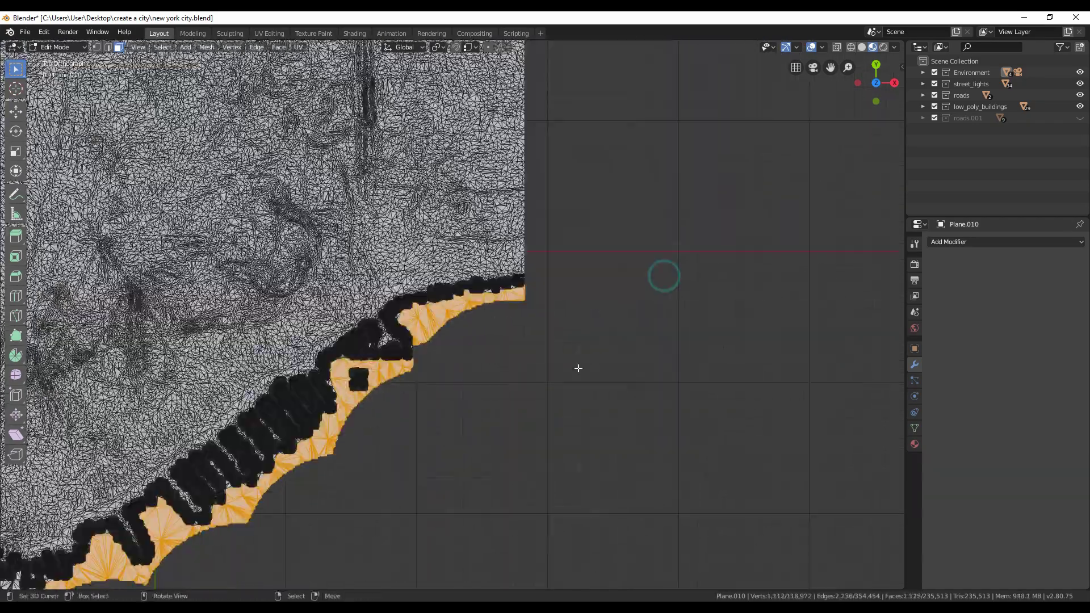
# Extend the circle selection over the flat outer faces around the southern tip and up the terrain's western shoreline
pyautogui.keyDown('shift'); pyautogui.moveTo(352, 431); pyautogui.dragTo(738, 239, button='middle'); pyautogui.keyUp('shift')
pyautogui.moveTo(377, 525)
pyautogui.mouseDown()
pyautogui.moveTo(161, 347)
pyautogui.moveTo(54, 149)
pyautogui.mouseUp()
pyautogui.keyDown('shift'); pyautogui.moveTo(54, 147); pyautogui.dragTo(356, 371, button='middle'); pyautogui.keyUp('shift')
pyautogui.press('c')
pyautogui.moveTo(351, 366); pyautogui.dragTo(328, 152)
pyautogui.keyDown('shift'); pyautogui.moveTo(327, 149); pyautogui.dragTo(253, 366, button='middle'); pyautogui.keyUp('shift')
pyautogui.moveTo(252, 364); pyautogui.dragTo(309, 70)
pyautogui.keyDown('shift'); pyautogui.moveTo(311, 67); pyautogui.dragTo(188, 382, button='middle'); pyautogui.keyUp('shift')
pyautogui.press('c')
pyautogui.moveTo(216, 412); pyautogui.dragTo(230, 129)
# Add the flat outer faces up to the northwestern inlet to the selection and delete all selected faces
pyautogui.keyDown('shift'); pyautogui.moveTo(245, 91); pyautogui.dragTo(288, 369, button='middle'); pyautogui.keyUp('shift')
pyautogui.press('c')
pyautogui.moveTo(287, 370); pyautogui.dragTo(290, 290)
pyautogui.moveTo(289, 289); pyautogui.dragTo(262, 278, button='middle')
pyautogui.press('c')
pyautogui.moveTo(262, 277); pyautogui.dragTo(139, 230)
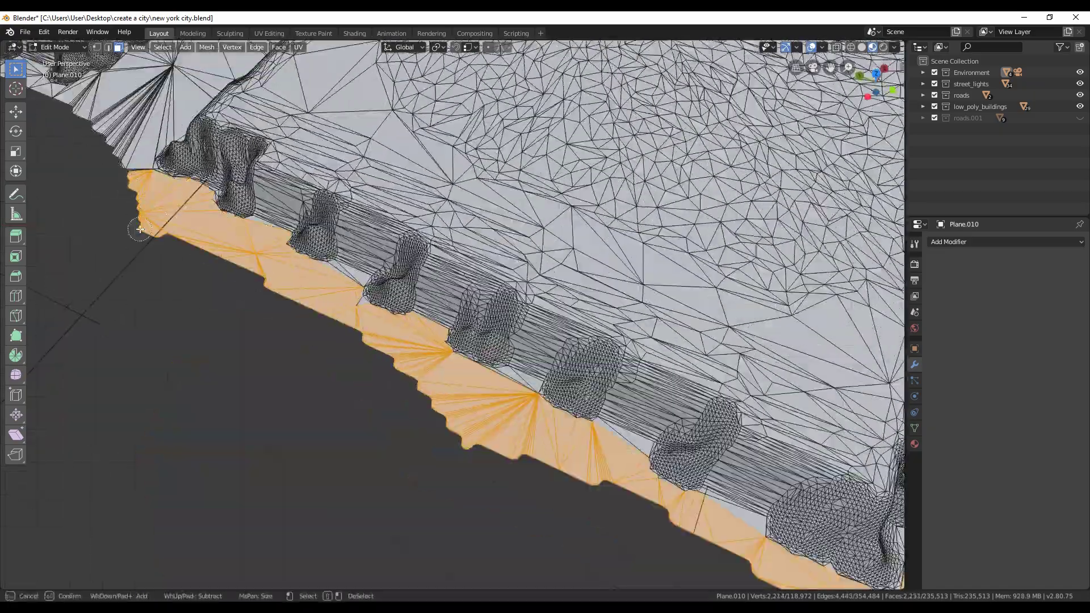
pyautogui.press('KP_7')
pyautogui.keyDown('shift'); pyautogui.moveTo(493, 139); pyautogui.dragTo(364, 351, button='middle'); pyautogui.keyUp('shift')
pyautogui.moveTo(365, 352)
pyautogui.mouseDown()
pyautogui.moveTo(193, 258)
pyautogui.moveTo(213, 255)
pyautogui.mouseUp()
pyautogui.press('Escape')
pyautogui.press('x')
pyautogui.click(282, 329)
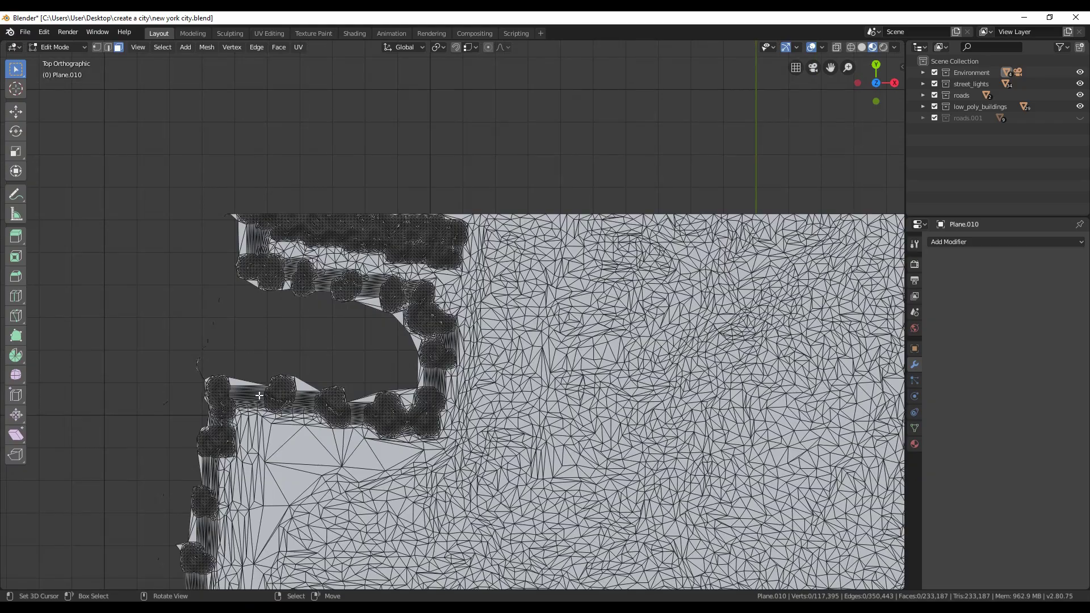
# Circle-select the leftover flat faces beside the cliffs at the northwestern inlet and delete them
pyautogui.moveTo(257, 391); pyautogui.dragTo(370, 362, button='middle')
pyautogui.press('c')
pyautogui.moveTo(435, 387)
pyautogui.mouseDown()
pyautogui.moveTo(370, 362)
pyautogui.moveTo(771, 513)
pyautogui.mouseUp()
pyautogui.press('x')
pyautogui.click(778, 469)
# In wireframe shading from the top view, circle-select the stray fragments floating off the terrain's western shoreline
pyautogui.scroll(-6, 778, 462)
pyautogui.press('KP_7')
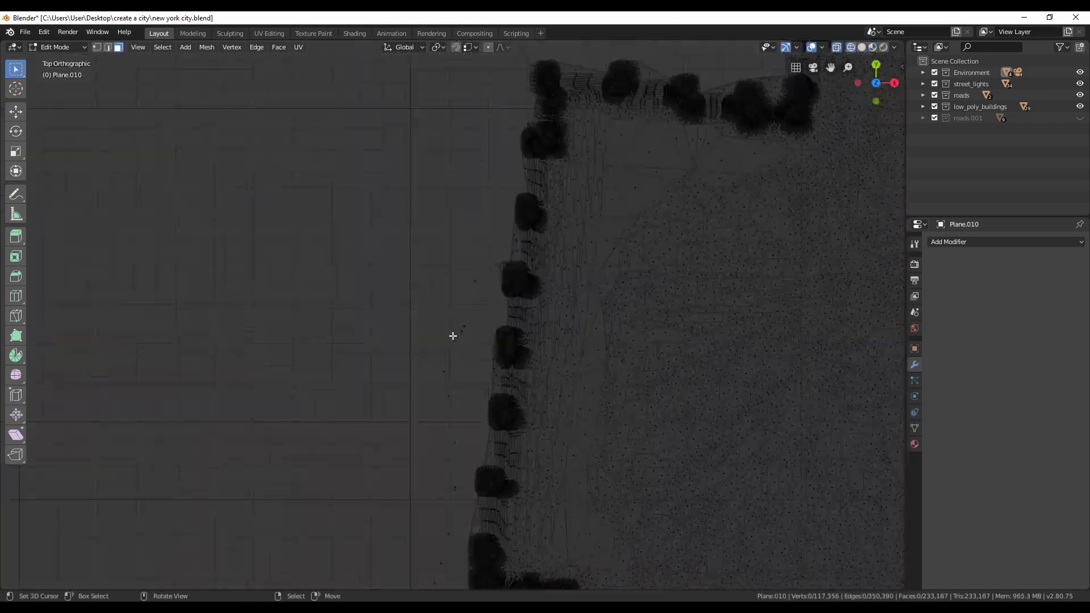
pyautogui.press('c')
pyautogui.moveTo(453, 336); pyautogui.dragTo(436, 530)
pyautogui.keyDown('shift'); pyautogui.moveTo(435, 545); pyautogui.dragTo(422, 208, button='middle'); pyautogui.keyUp('shift')
pyautogui.press('c')
pyautogui.moveTo(378, 270); pyautogui.dragTo(301, 510)
pyautogui.keyDown('shift'); pyautogui.moveTo(505, 312); pyautogui.dragTo(516, 256, button='middle'); pyautogui.keyUp('shift')
pyautogui.press('c')
pyautogui.moveTo(389, 280); pyautogui.dragTo(328, 556)
pyautogui.scroll(-3, 318, 397)
pyautogui.press('c')
pyautogui.moveTo(297, 331); pyautogui.dragTo(459, 571)
# Add the stray fragments off the southern and southeastern shoreline to the selection and delete the selected faces
pyautogui.keyDown('shift'); pyautogui.moveTo(459, 572); pyautogui.dragTo(208, 394, button='middle'); pyautogui.keyUp('shift')
pyautogui.press('c')
pyautogui.moveTo(222, 397)
pyautogui.mouseDown()
pyautogui.moveTo(441, 428)
pyautogui.moveTo(754, 253)
pyautogui.mouseUp()
pyautogui.keyDown('shift'); pyautogui.moveTo(763, 233); pyautogui.dragTo(323, 580, button='middle'); pyautogui.keyUp('shift')
pyautogui.press('c')
pyautogui.moveTo(329, 573)
pyautogui.mouseDown()
pyautogui.moveTo(458, 469)
pyautogui.moveTo(626, 358)
pyautogui.mouseUp()
pyautogui.press('Escape')
pyautogui.press('x')
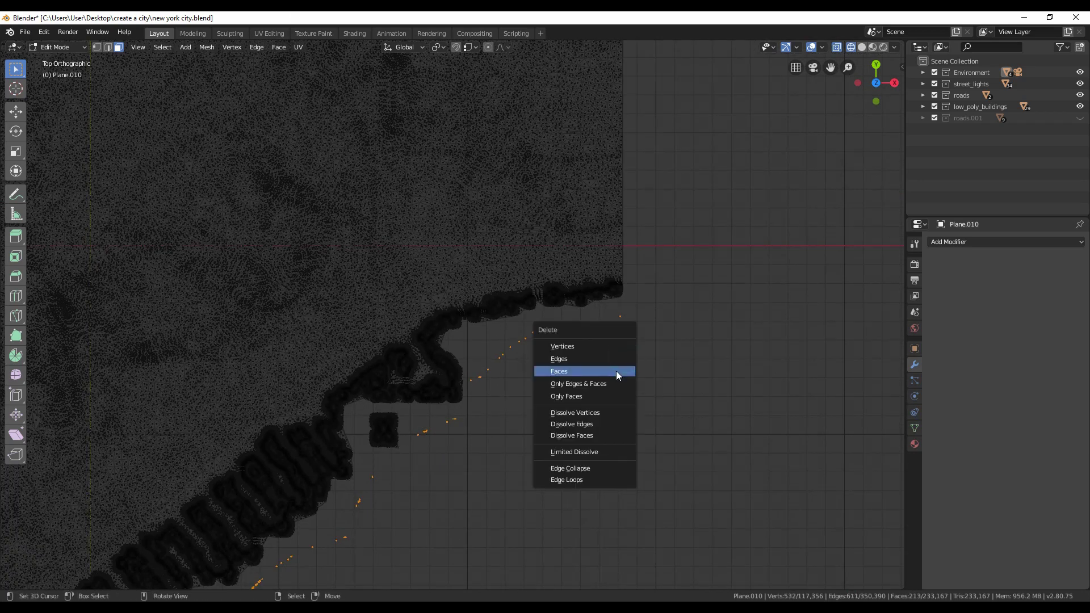
pyautogui.click(614, 370)
pyautogui.scroll(-4, 498, 388)
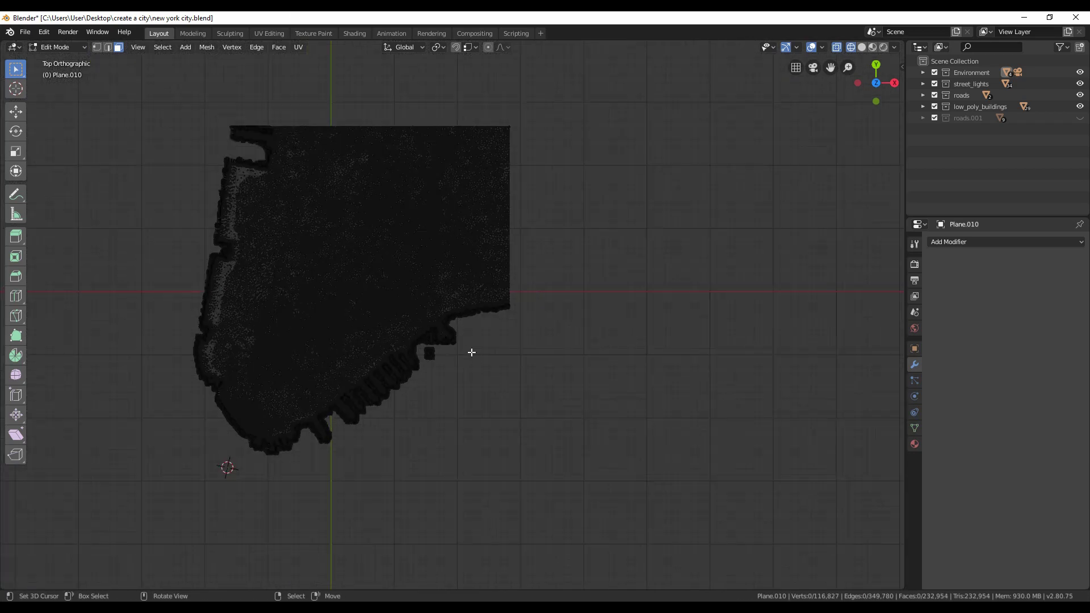
# Return to Object Mode, switch the viewport shading from wireframe to LookDev, and check the cleaned terrain edges
pyautogui.press('Tab')
pyautogui.moveTo(482, 410); pyautogui.dragTo(446, 295, button='middle')
pyautogui.scroll(2, 446, 295)
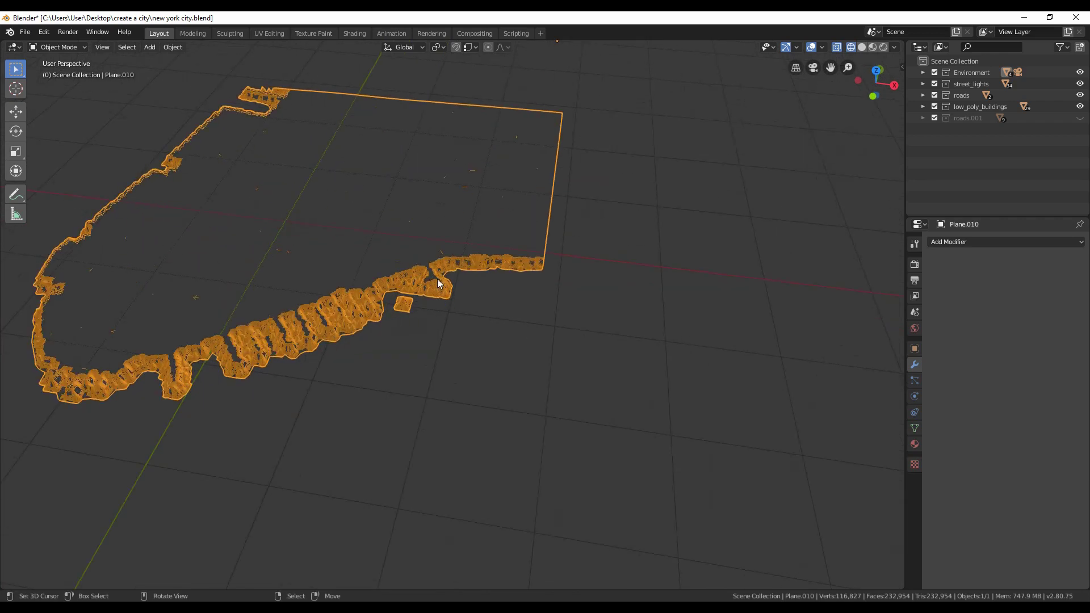
pyautogui.press('z')
pyautogui.click(486, 281)
pyautogui.keyDown('shift'); pyautogui.moveTo(252, 346); pyautogui.dragTo(574, 406, button='middle'); pyautogui.keyUp('shift')
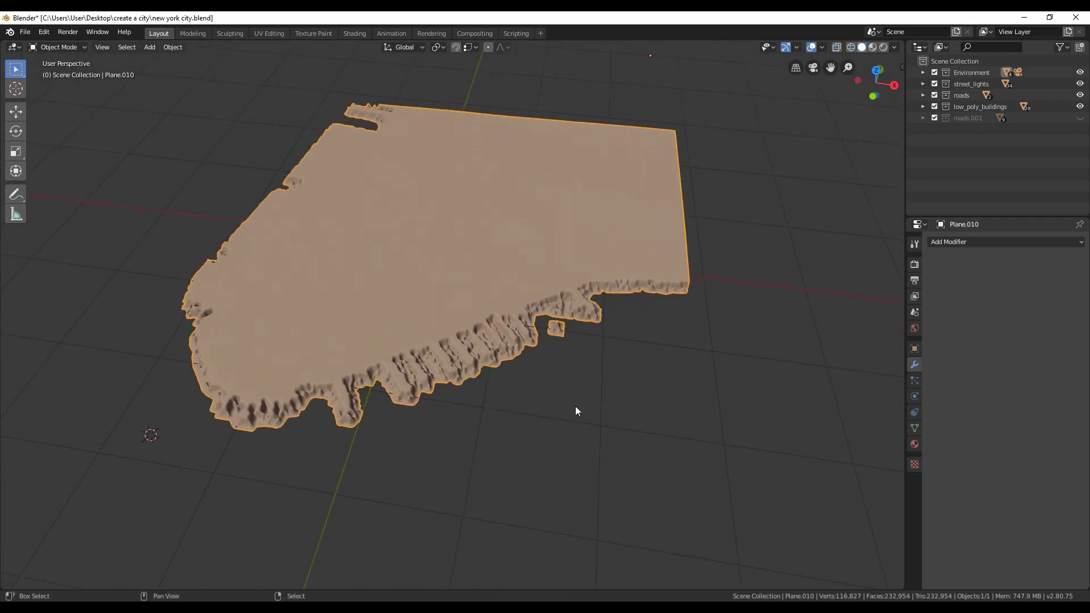
pyautogui.scroll(5, 568, 406)
pyautogui.moveTo(433, 407)
pyautogui.mouseDown(button='middle')
pyautogui.moveTo(471, 380)
pyautogui.moveTo(511, 306)
pyautogui.mouseUp(button='middle')
pyautogui.click(872, 47)
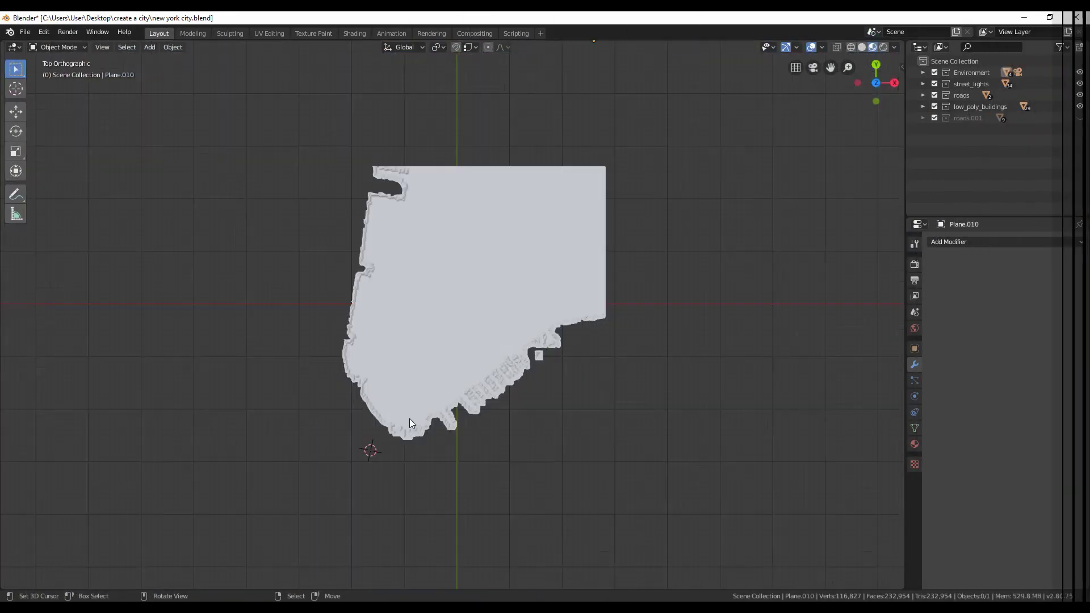
# Split the 3D viewport, select the whole terrain mesh in Edit Mode, and turn the new area into a UV Editor
pyautogui.moveTo(5, 42); pyautogui.dragTo(495, 170)
pyautogui.scroll(1, 702, 306)
pyautogui.press('Tab')
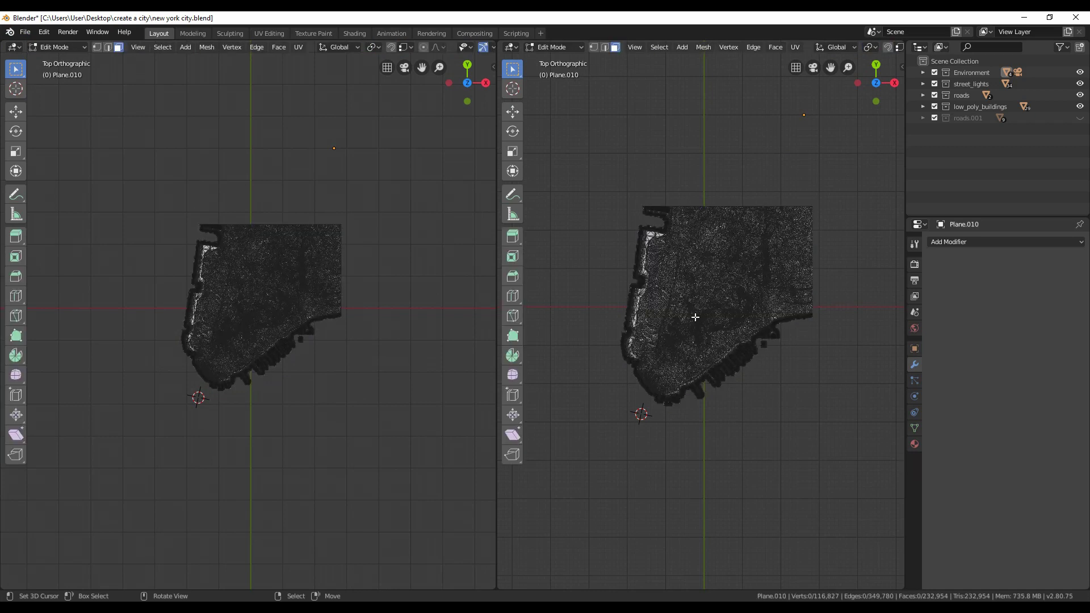
pyautogui.press('a')
pyautogui.click(14, 47)
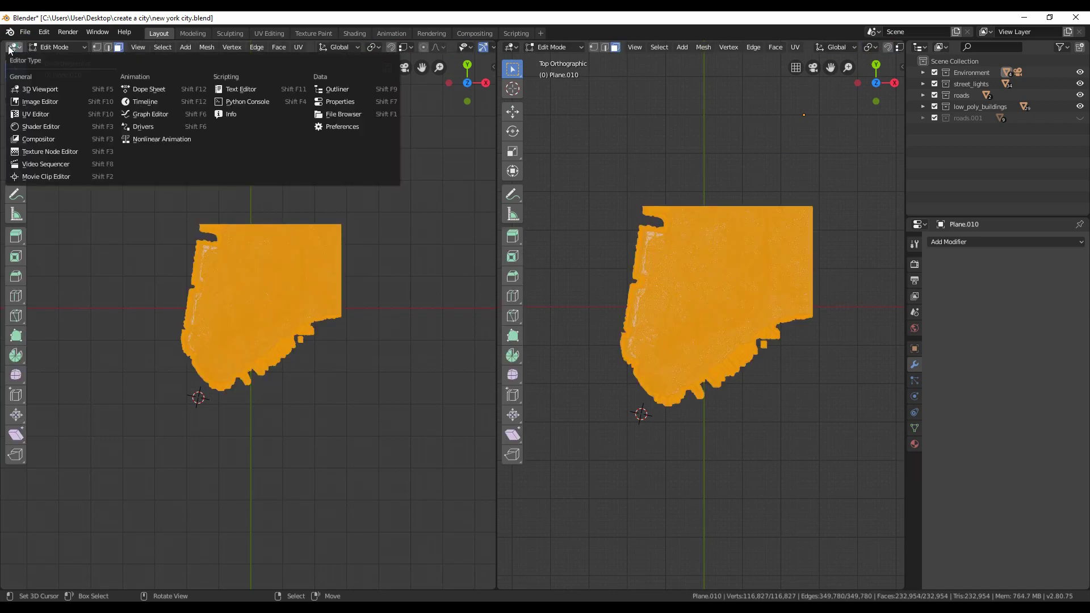
pyautogui.click(35, 114)
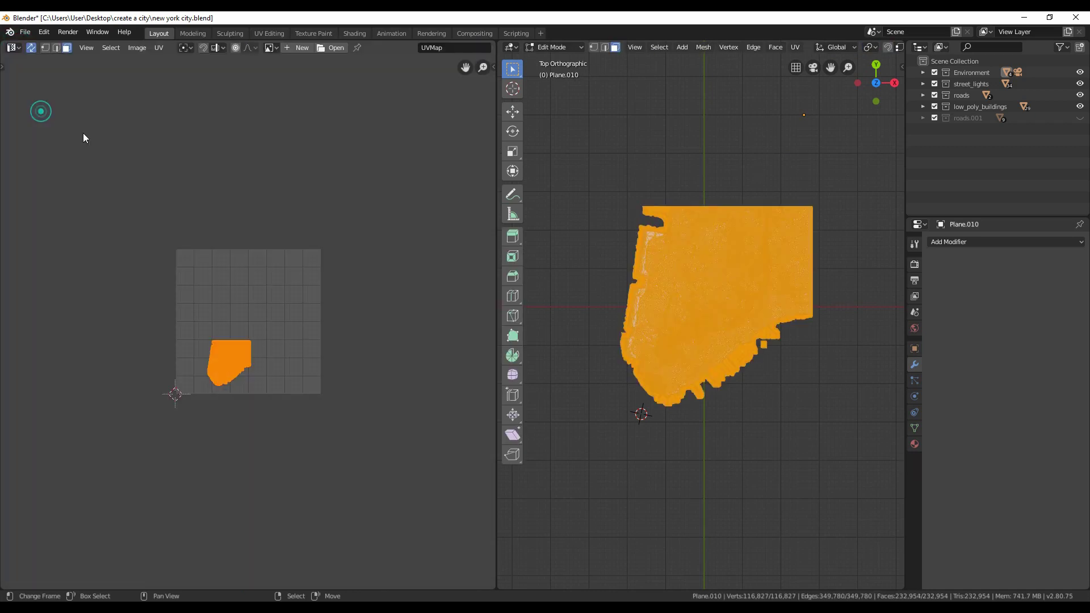
pyautogui.scroll(4, 295, 327)
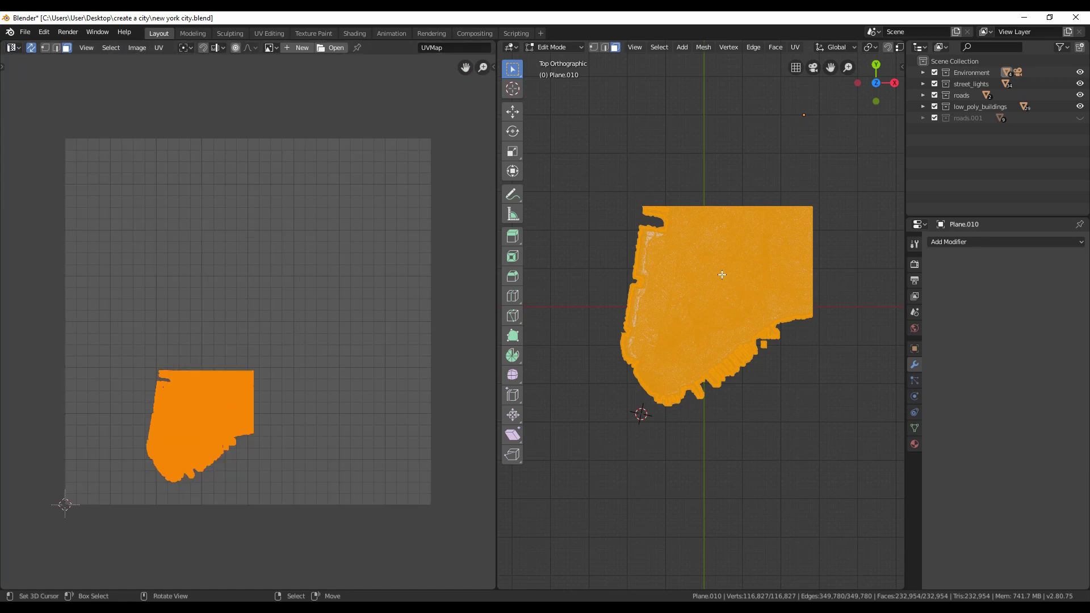
# Try Smart UV Project on the terrain with an angle limit of 66 and an island margin of 0
pyautogui.press('u')
pyautogui.click(697, 307)
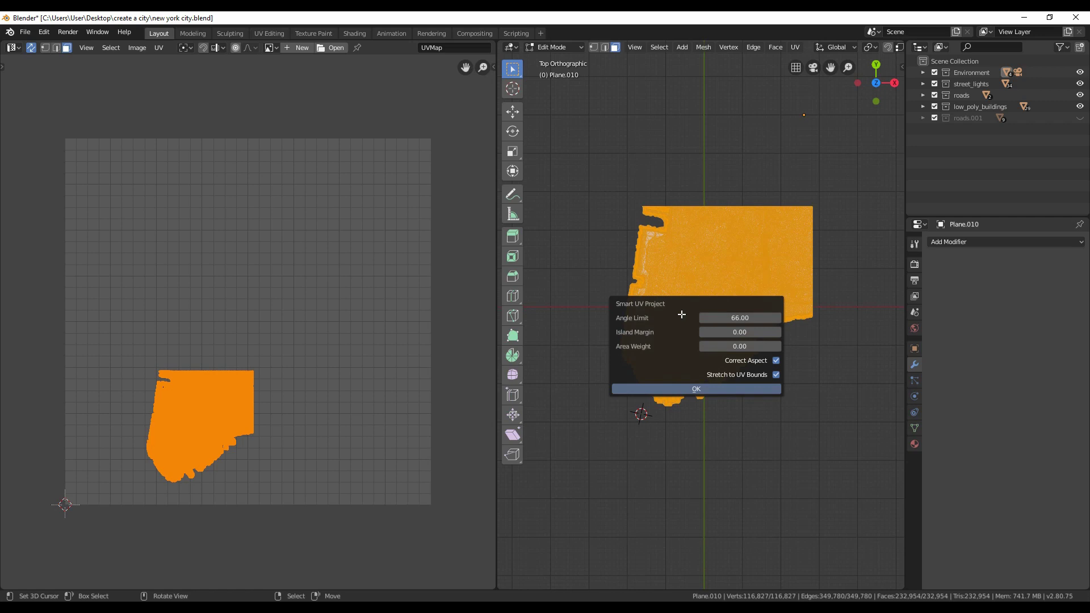
pyautogui.click(692, 388)
# Unwrap the whole terrain mesh with the standard Unwrap operation and return to Object Mode
pyautogui.press('u')
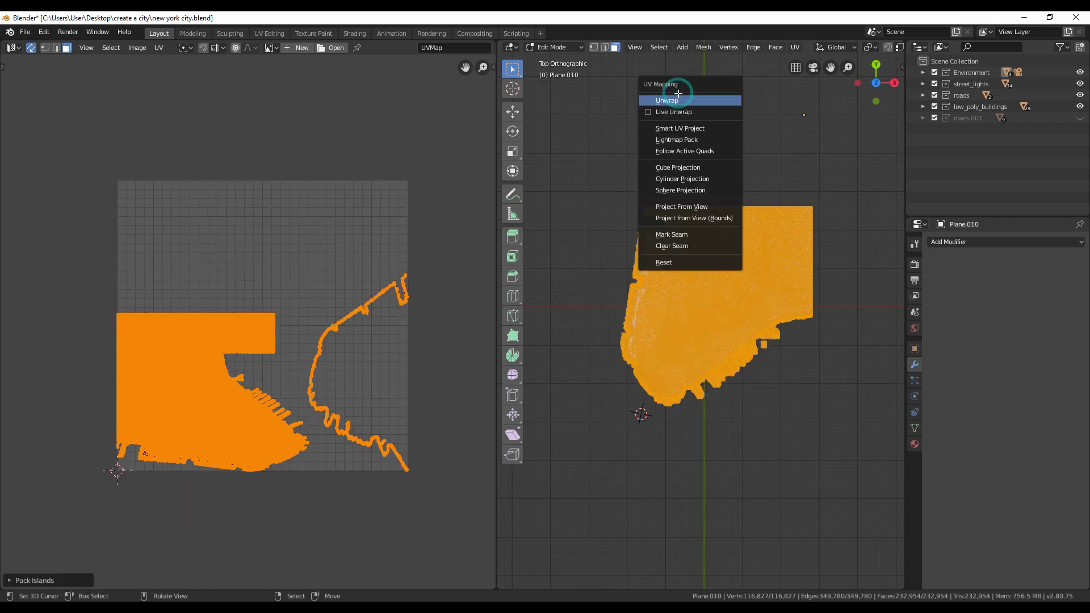
pyautogui.click(670, 100)
pyautogui.scroll(2, 322, 316)
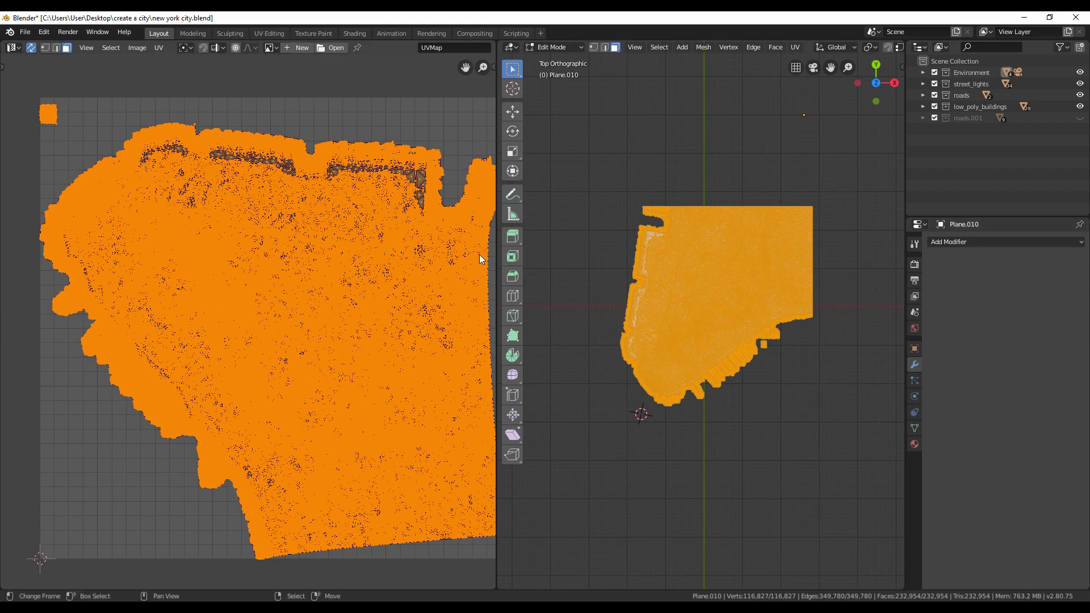
pyautogui.press('Tab')
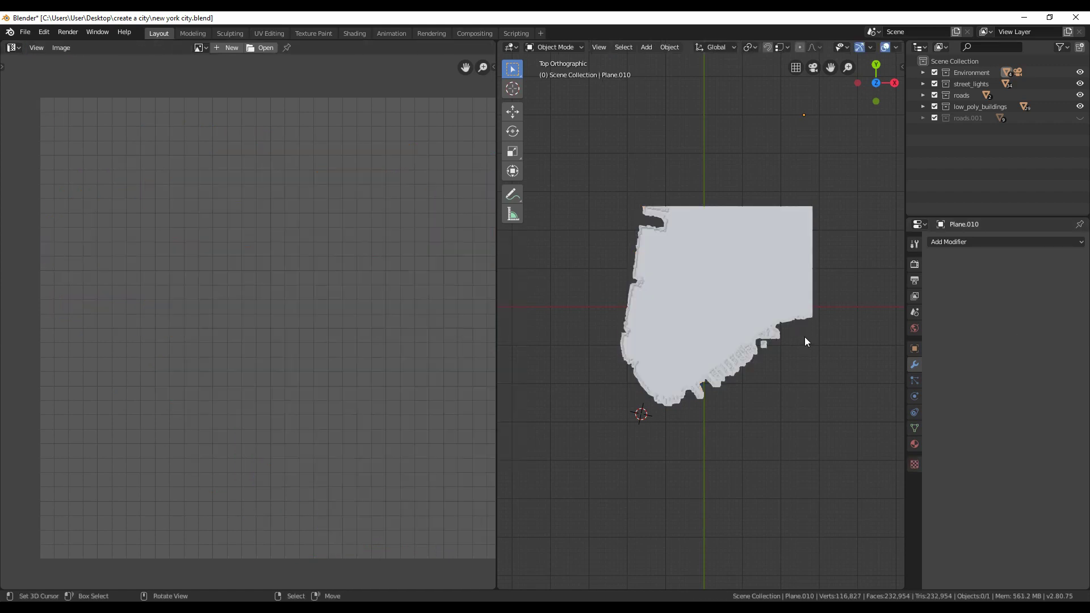
# Assign the existing "ground" material to the terrain Plane.010
pyautogui.click(914, 444)
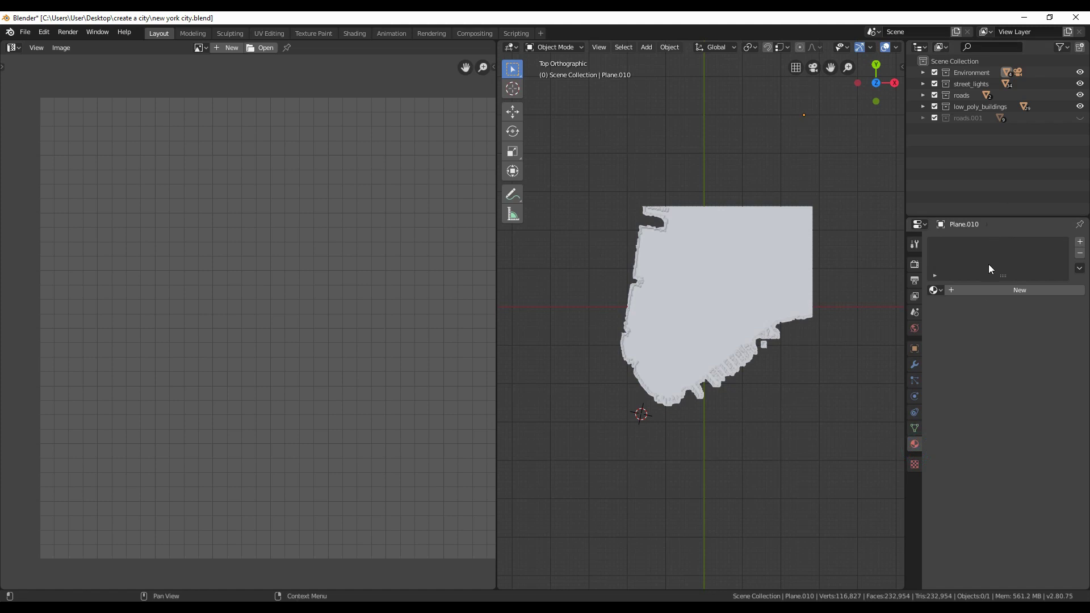
pyautogui.click(939, 291)
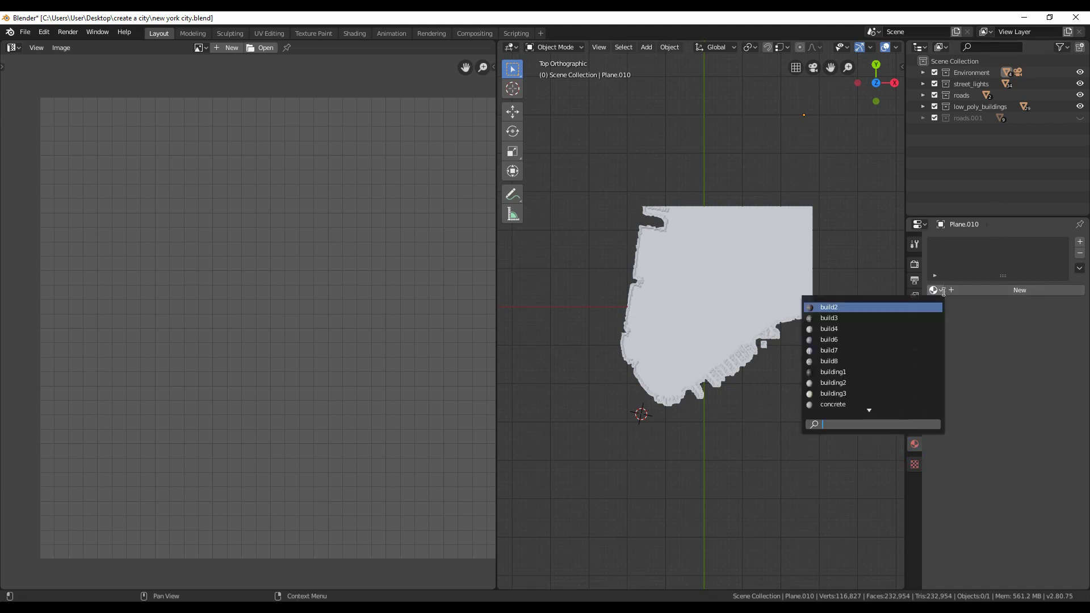
pyautogui.write('gr')
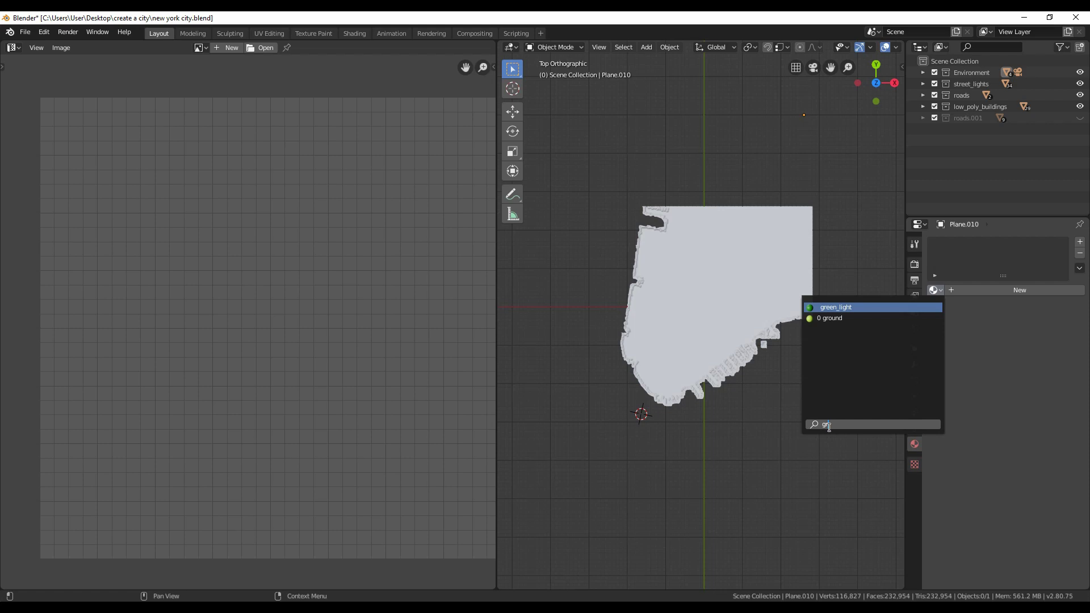
pyautogui.press('BackSpace')
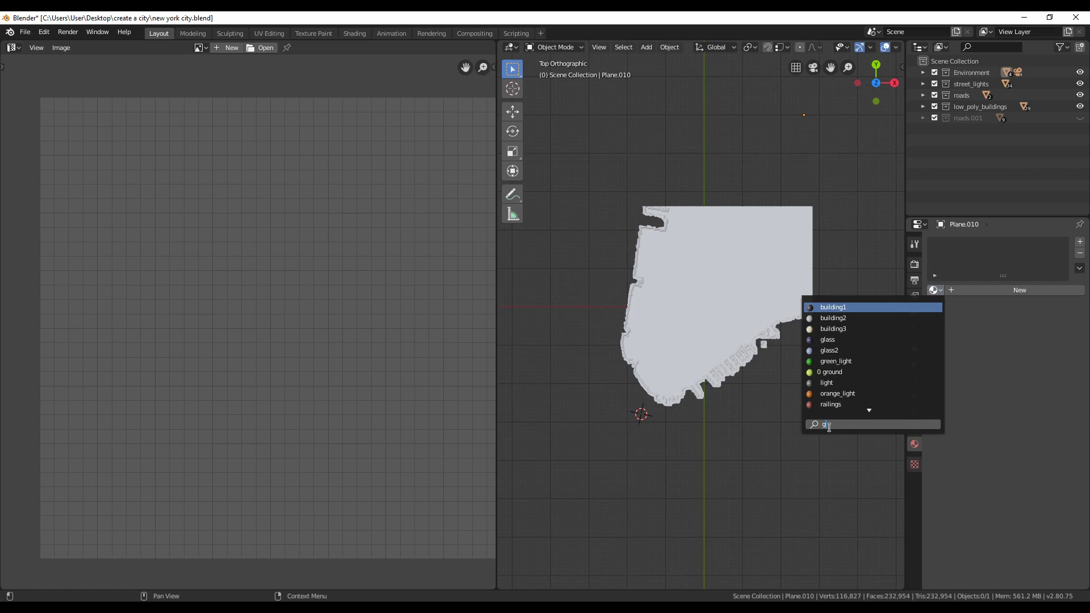
pyautogui.press('Down')
pyautogui.press('Down')
pyautogui.press('Down')
pyautogui.press('Down')
pyautogui.press('Down')
pyautogui.press('Down')
pyautogui.press('Return')
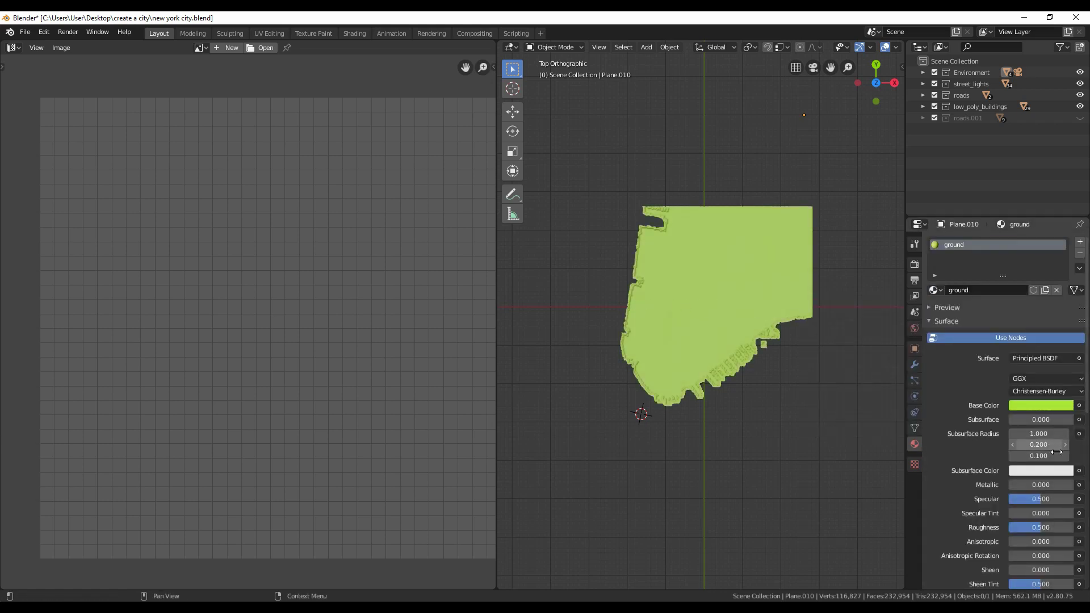
# Connect an Image Texture to the ground material's Base Color and check the terrain up close
pyautogui.click(1079, 405)
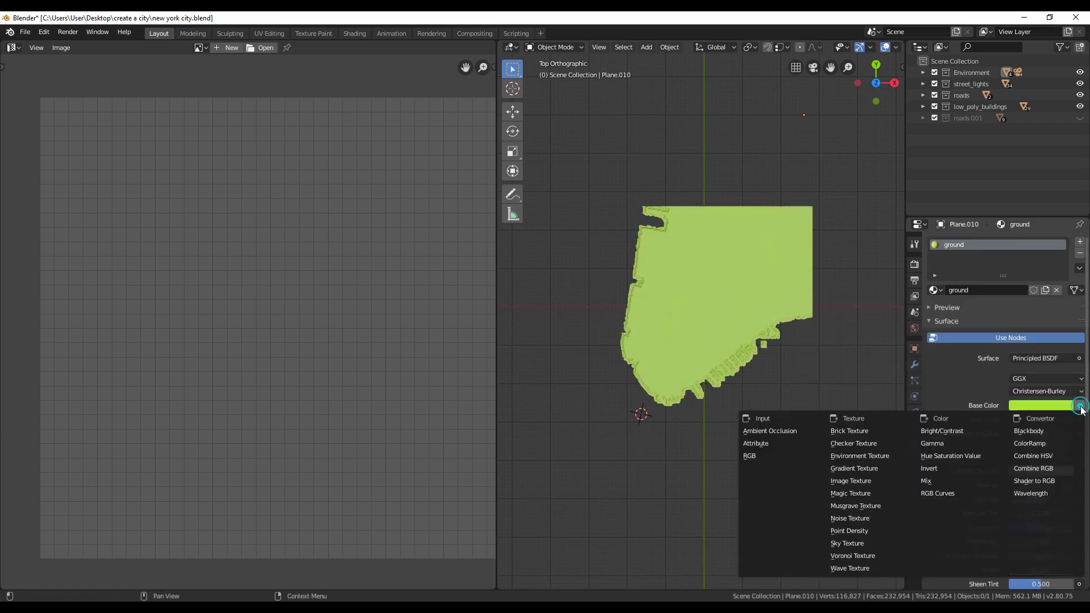
pyautogui.click(880, 484)
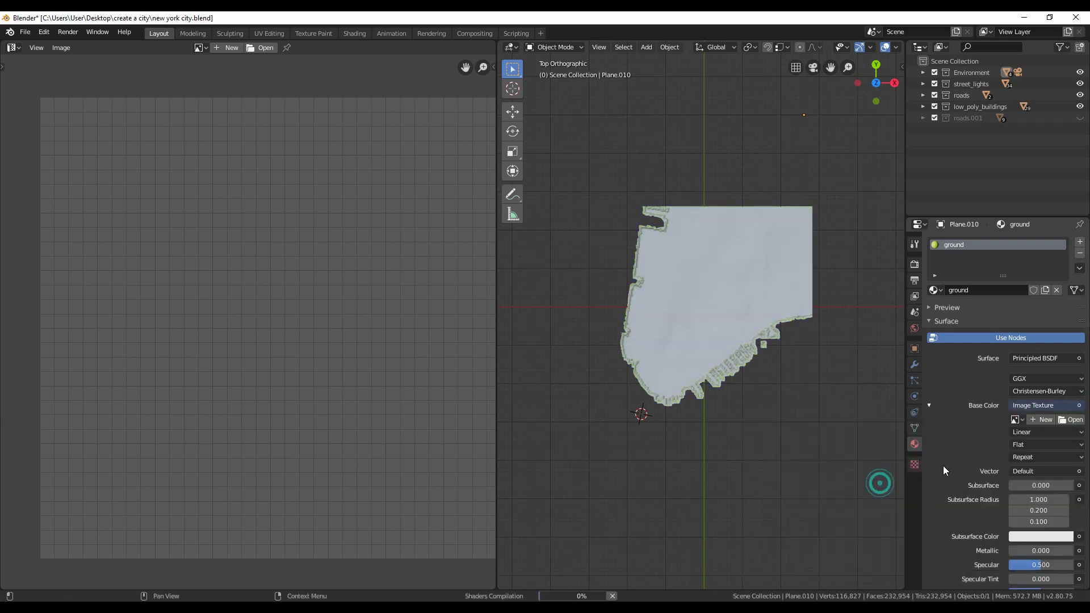
pyautogui.scroll(3, 771, 349)
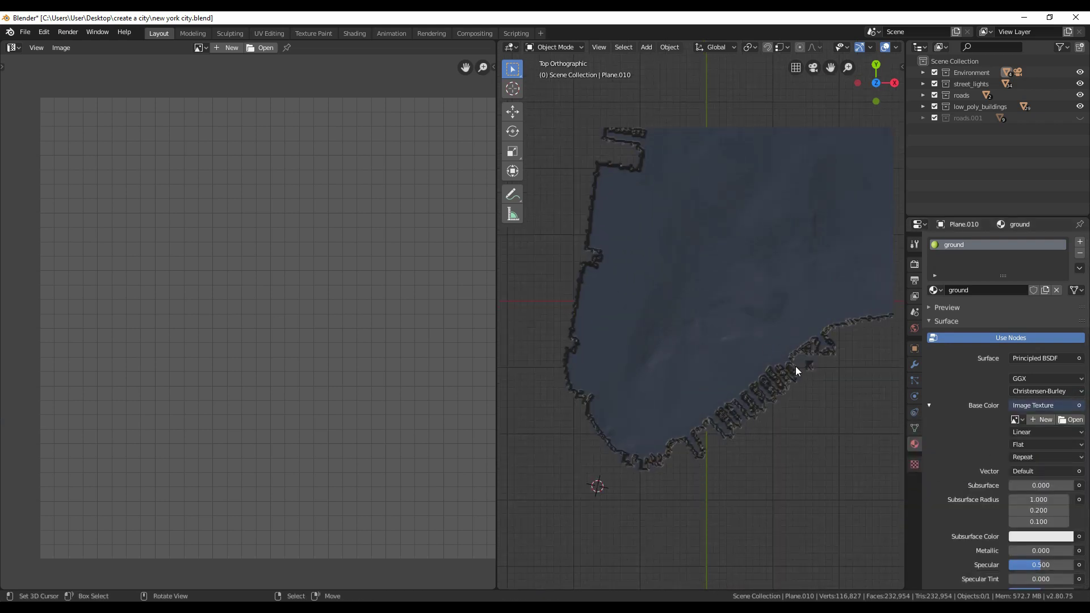
pyautogui.keyDown('shift'); pyautogui.moveTo(769, 413); pyautogui.dragTo(733, 476, button='middle'); pyautogui.keyUp('shift')
pyautogui.scroll(2, 753, 456)
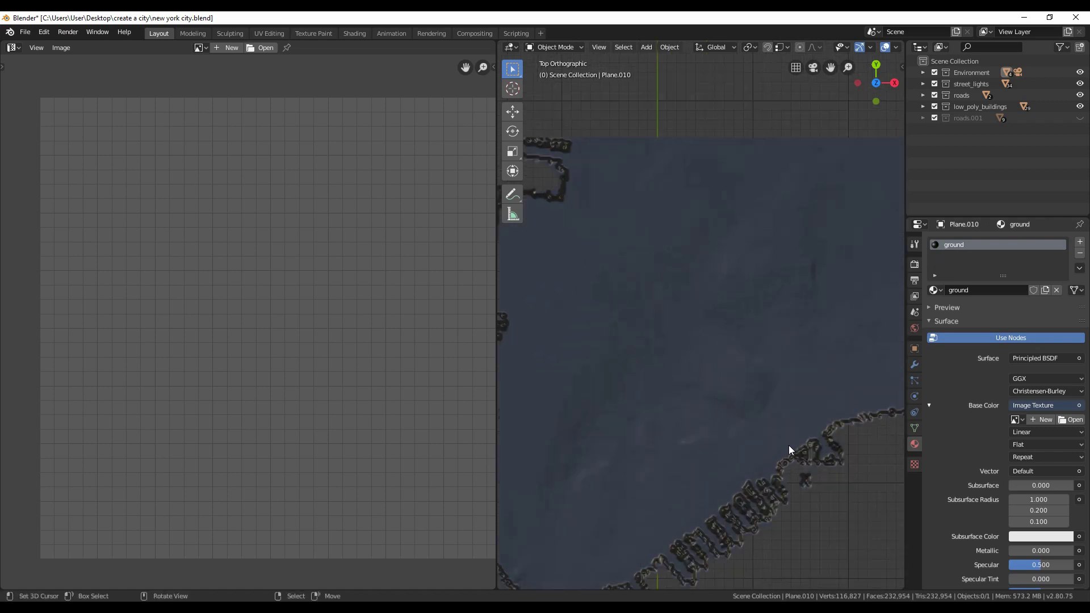
# Add an Image Texture to the ground material's Subsurface Color, load TexturesCom_Moss0191_4_M.jpg, and use the same image for Base Color
pyautogui.click(1078, 537)
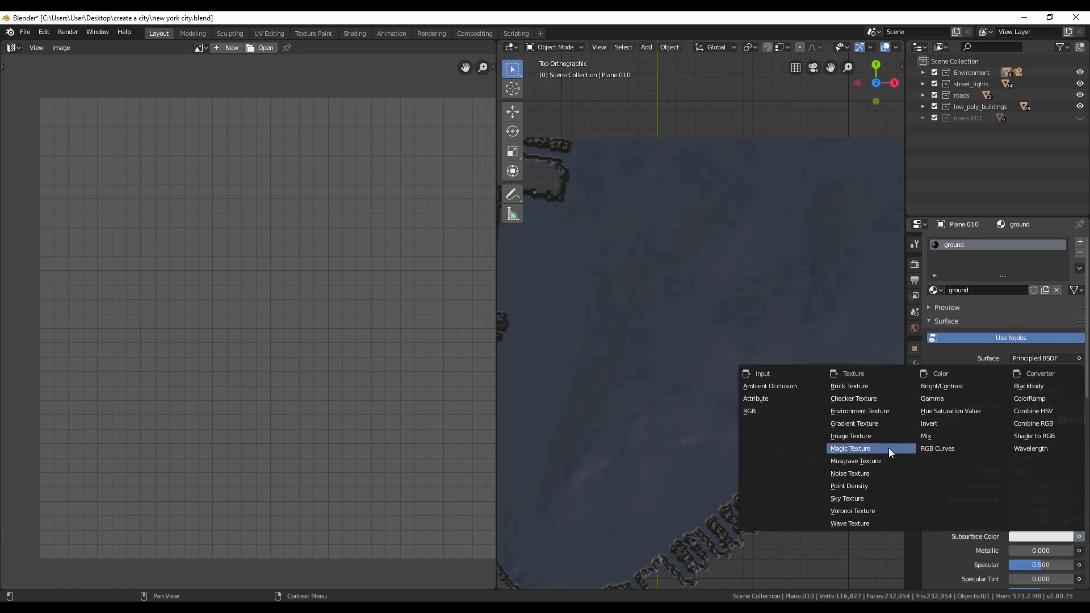
pyautogui.click(874, 438)
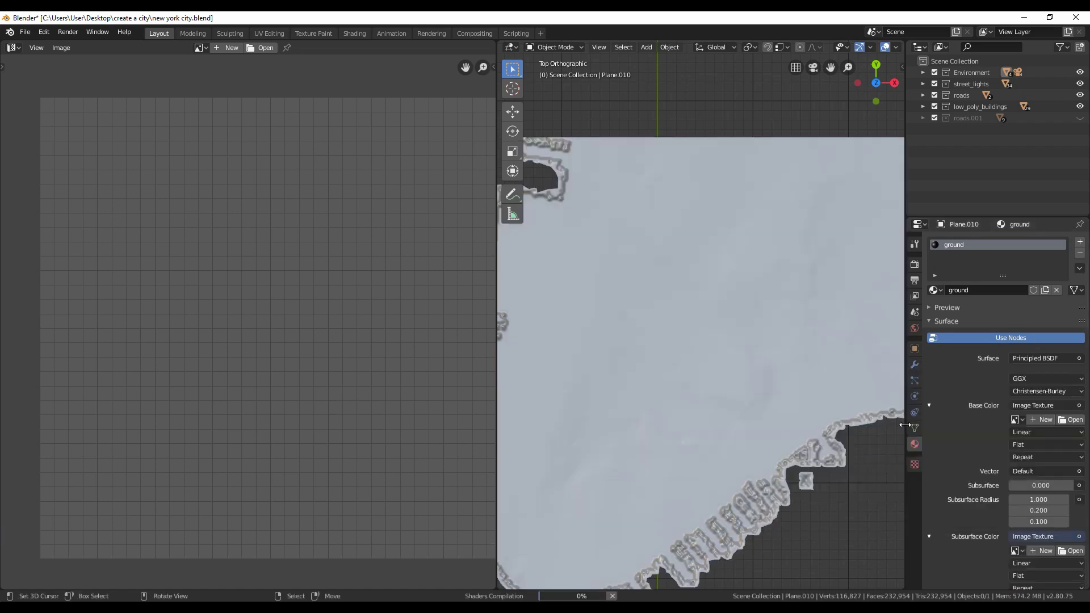
pyautogui.click(1065, 550)
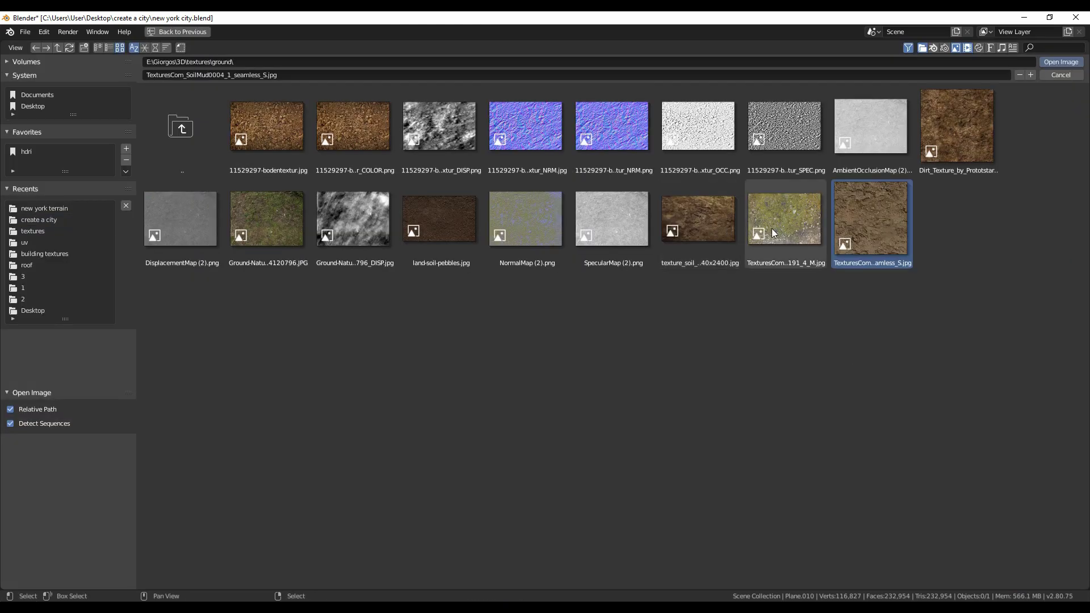
pyautogui.doubleClick(771, 228)
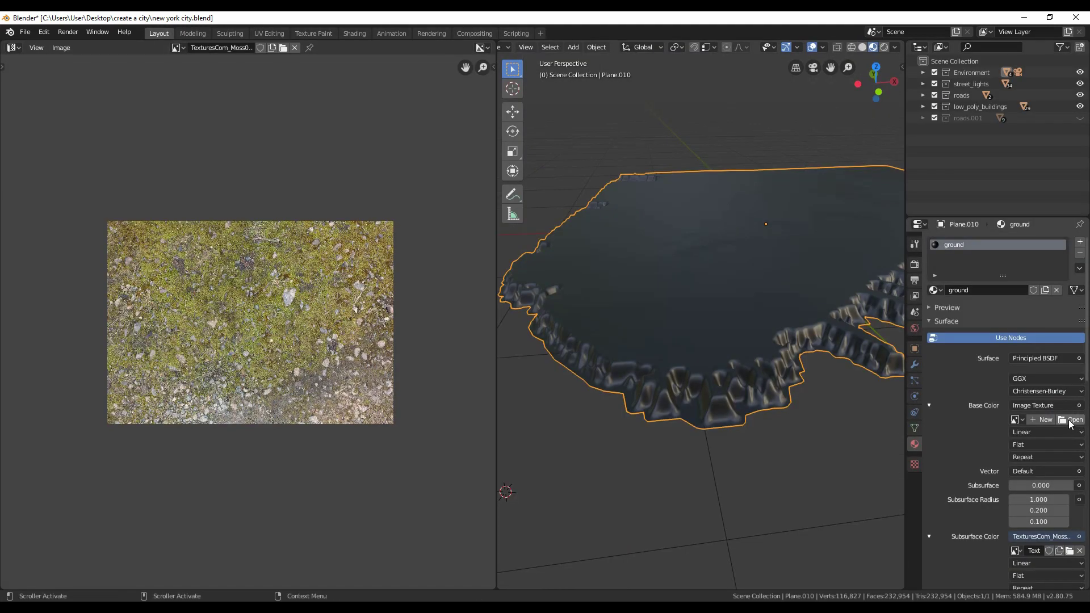
pyautogui.click(1016, 420)
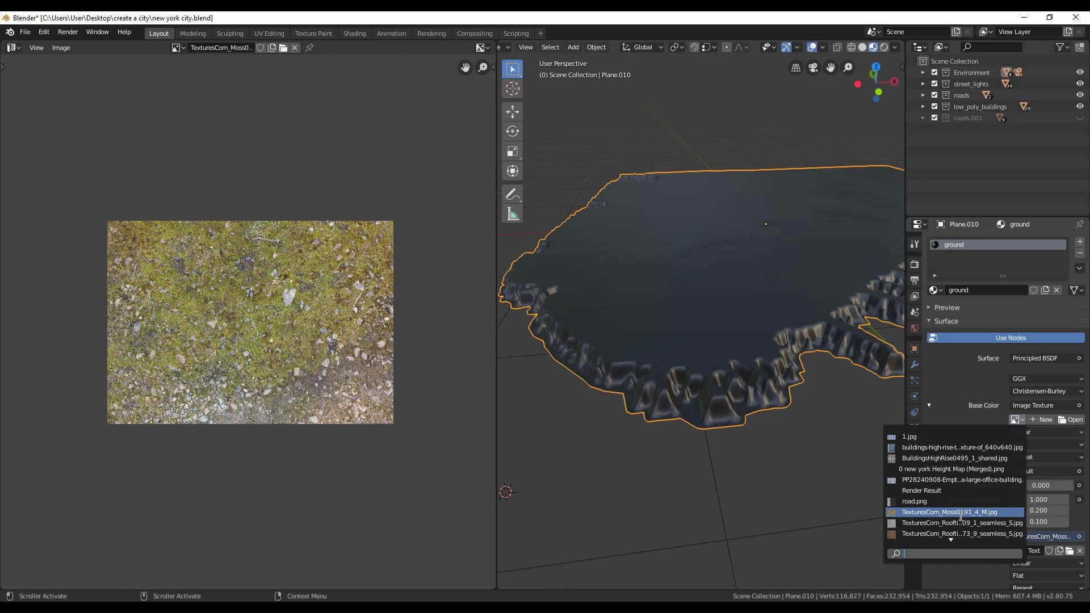
pyautogui.click(960, 512)
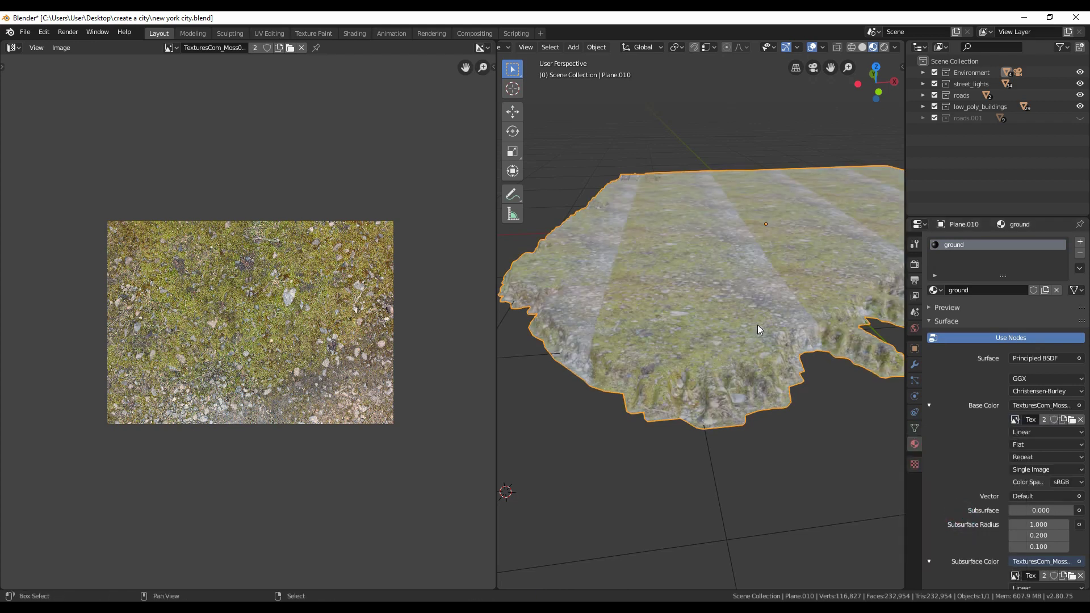
# In Edit Mode, scale down the terrain's whole UV layout to adjust the moss texture's size on the ground
pyautogui.moveTo(673, 417); pyautogui.dragTo(580, 446, button='middle')
pyautogui.press('Tab')
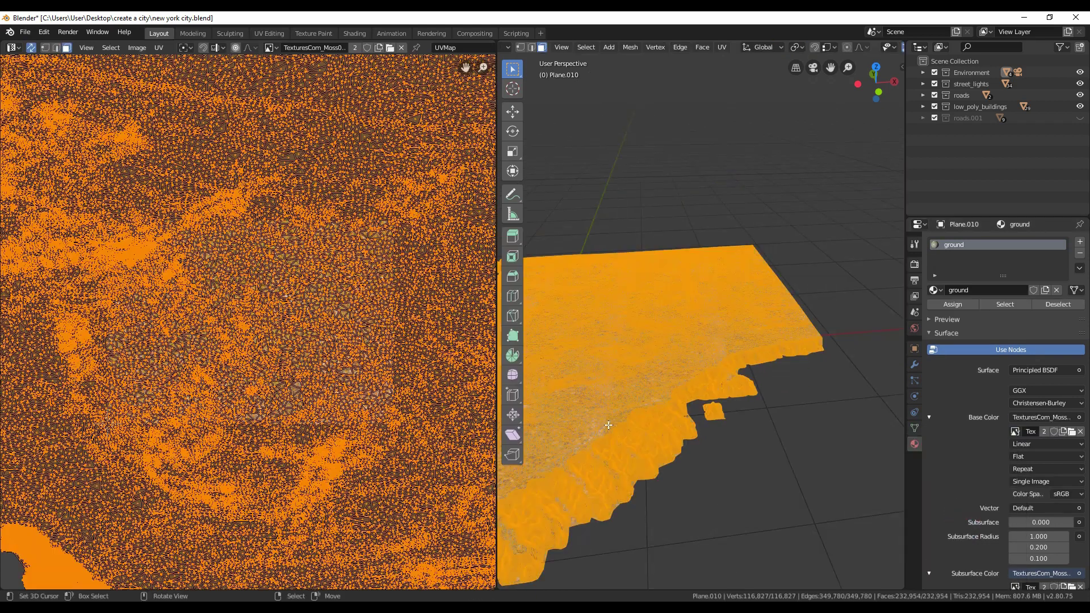
pyautogui.scroll(-8, 285, 378)
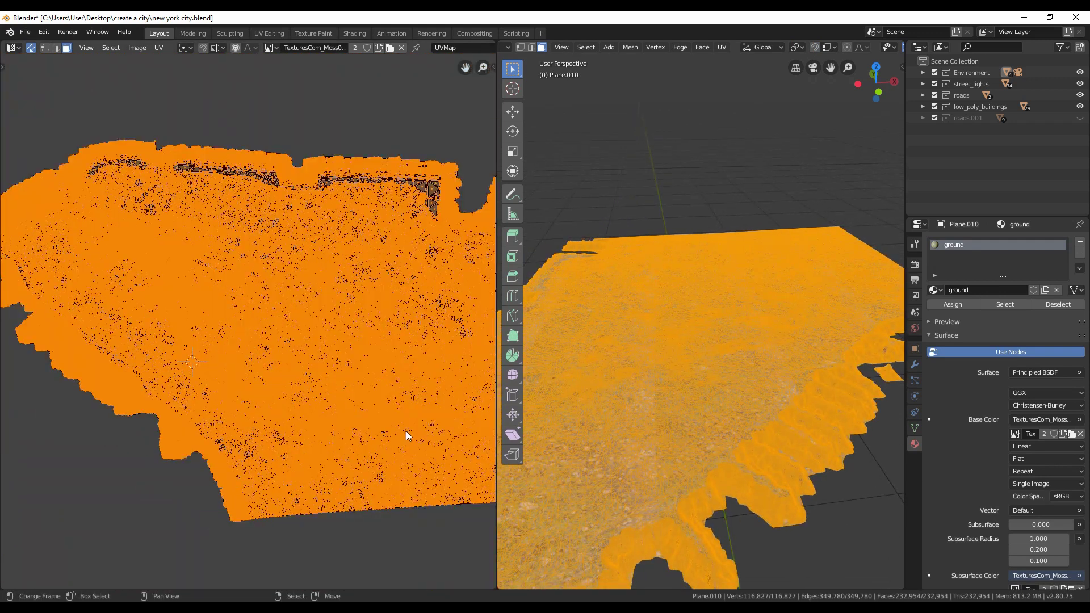
pyautogui.press('s')
pyautogui.click(335, 372)
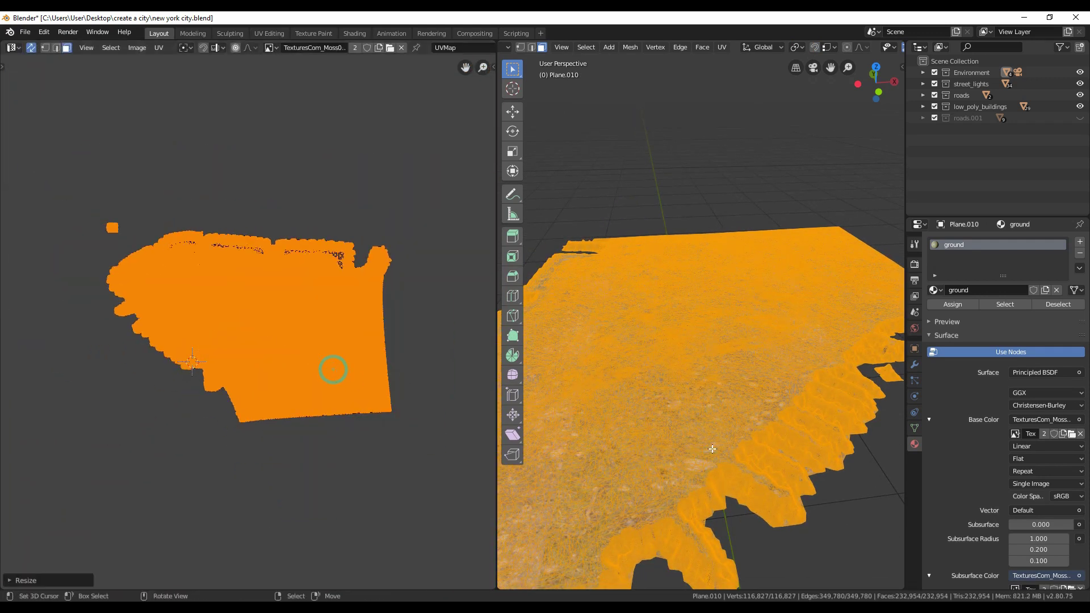
# Scale up the terrain's whole UV layout to about twice its size in Edit Mode and check the moss texture in Object Mode
pyautogui.press('Tab')
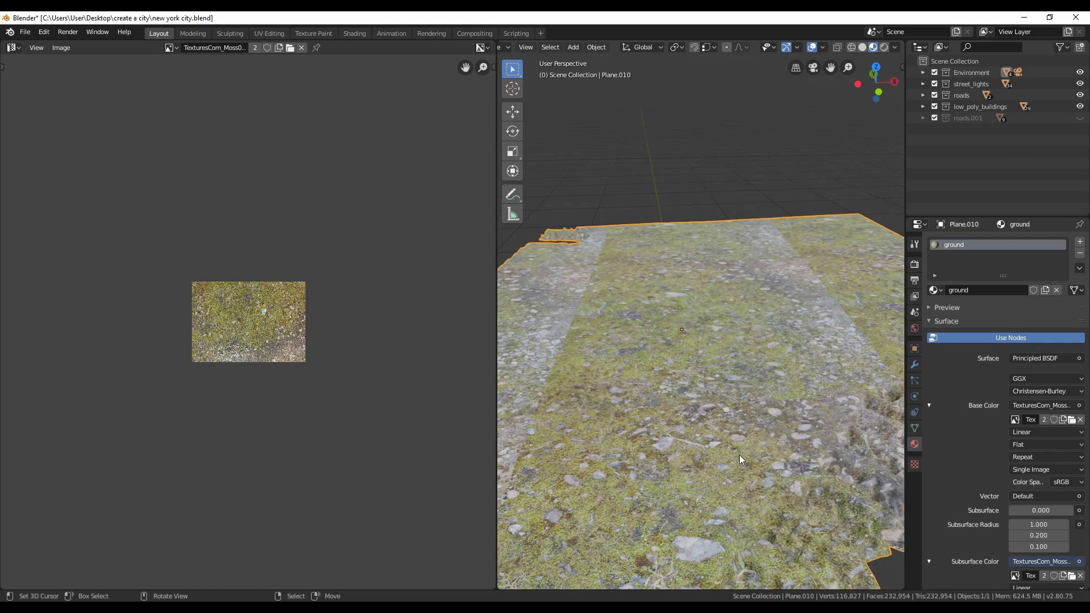
pyautogui.press('Tab')
pyautogui.scroll(-2, 341, 345)
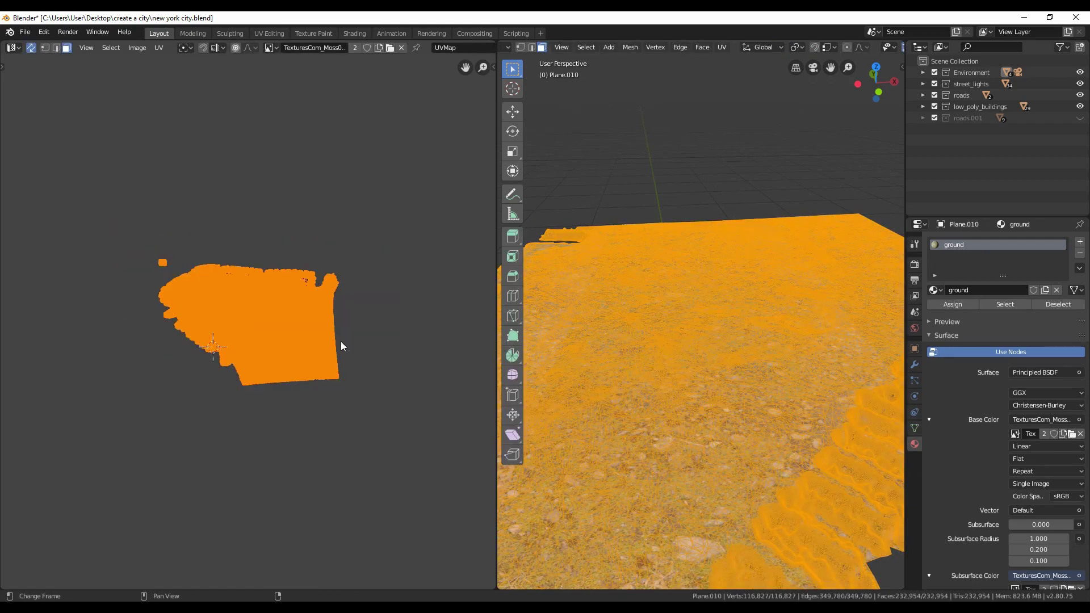
pyautogui.press('s')
pyautogui.click(340, 347)
pyautogui.press('Tab')
pyautogui.keyDown('shift'); pyautogui.moveTo(694, 366); pyautogui.dragTo(670, 294, button='middle'); pyautogui.keyUp('shift')
# Scale the terrain's whole UV layout by exactly 2 to make the moss tiling finer, and check it in Object Mode
pyautogui.press('Tab')
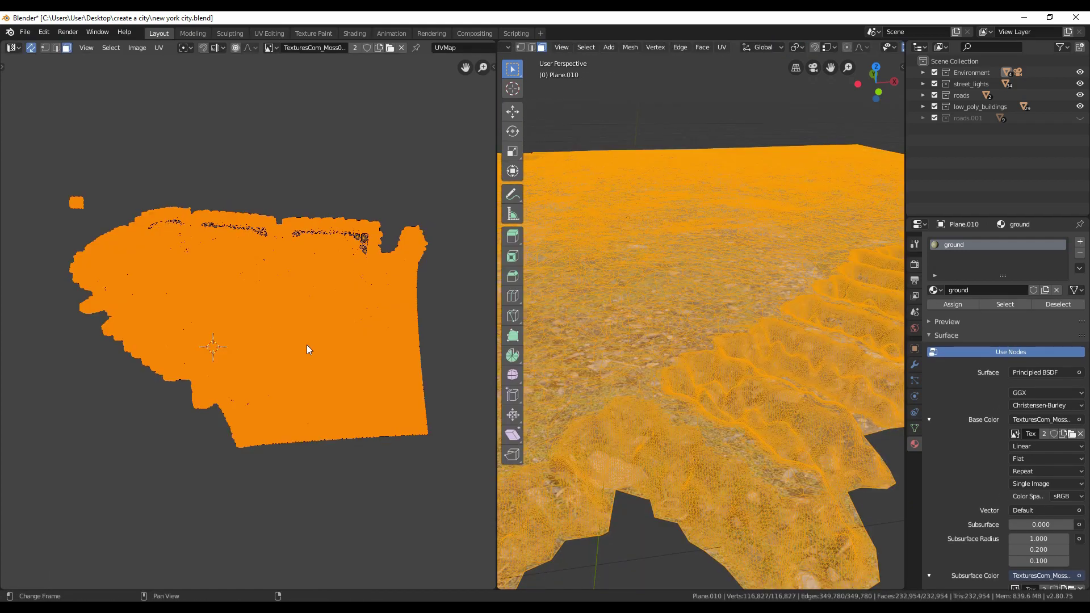
pyautogui.press('s')
pyautogui.press('2')
pyautogui.click(307, 345)
pyautogui.press('Tab')
# Scale the whole UV layout by a factor of 2 once more and inspect the moss tiling on the terrain's edge and flat ground
pyautogui.press('Tab')
pyautogui.press('s')
pyautogui.press('2')
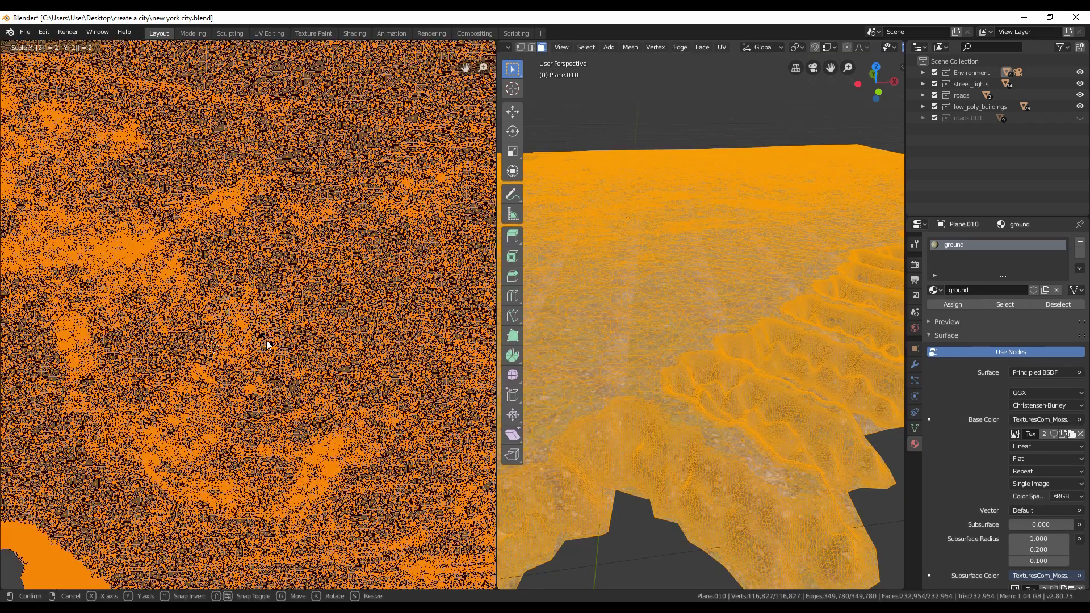
pyautogui.click(267, 339)
pyautogui.press('Tab')
pyautogui.scroll(-4, 709, 386)
pyautogui.keyDown('shift'); pyautogui.moveTo(709, 386); pyautogui.dragTo(673, 257, button='middle'); pyautogui.keyUp('shift')
pyautogui.scroll(5, 798, 465)
pyautogui.scroll(2, 676, 250)
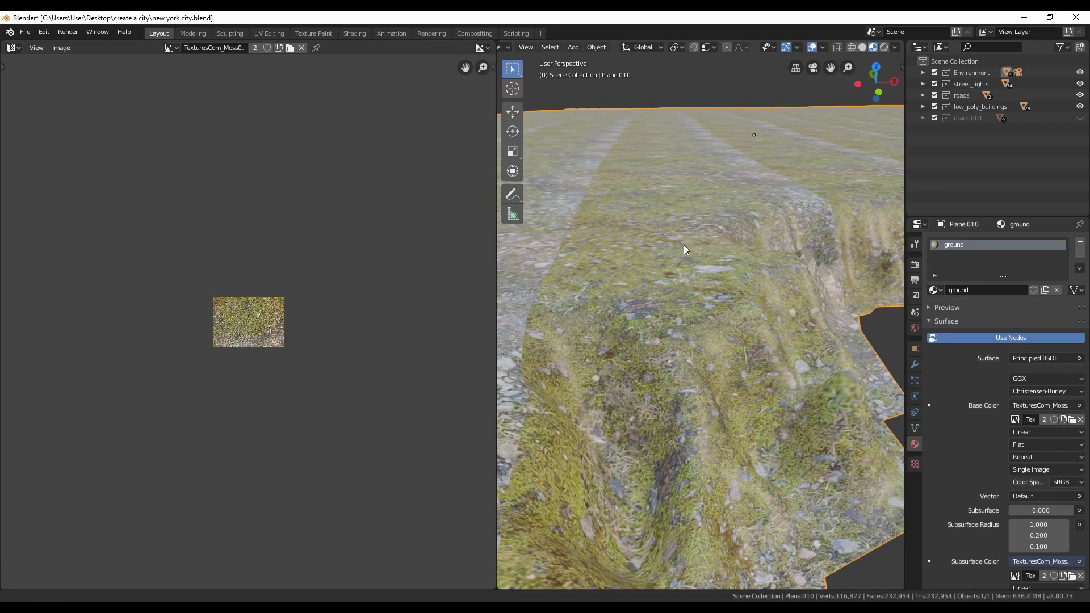
pyautogui.scroll(1, 724, 318)
pyautogui.scroll(-2, 726, 322)
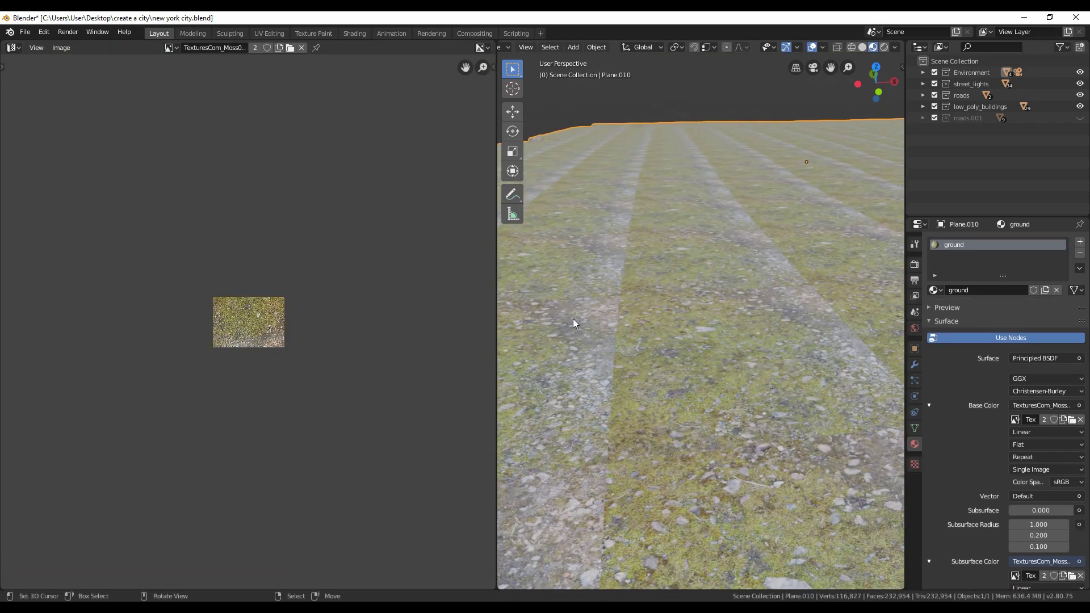